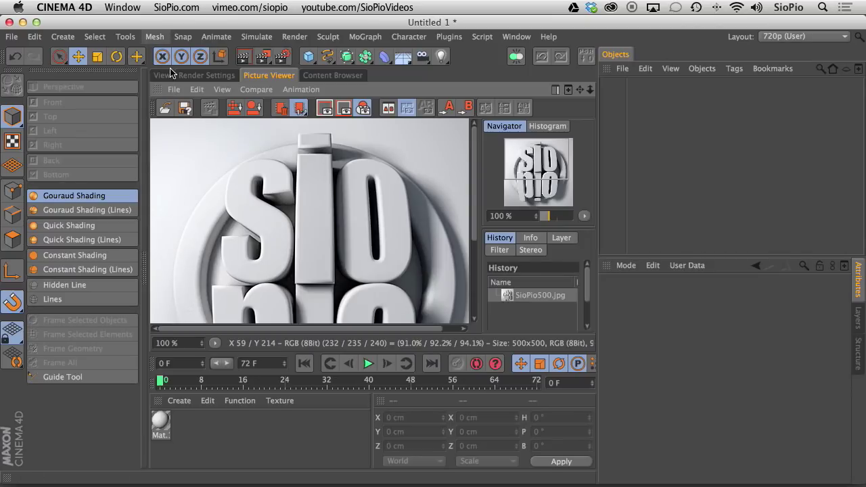
# - Add a Sphere and display it with Gouraud Shading (Lines)
pyautogui.click(162, 75)
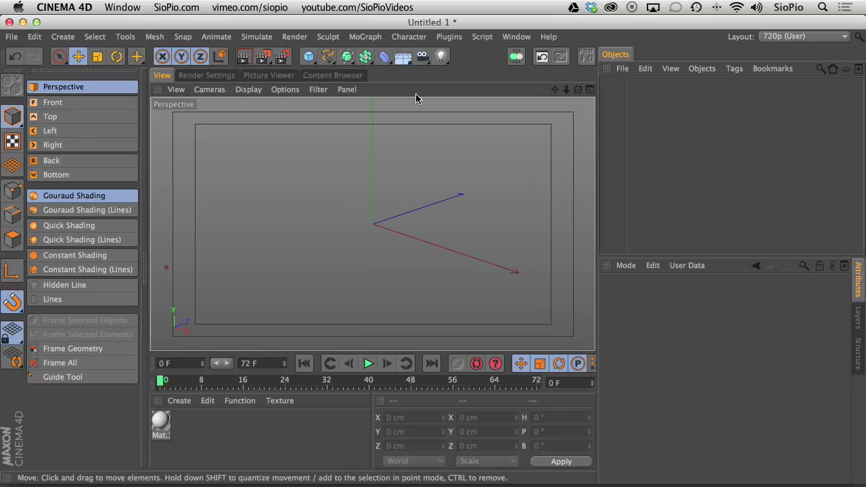
pyautogui.moveTo(309, 57); pyautogui.dragTo(571, 98)
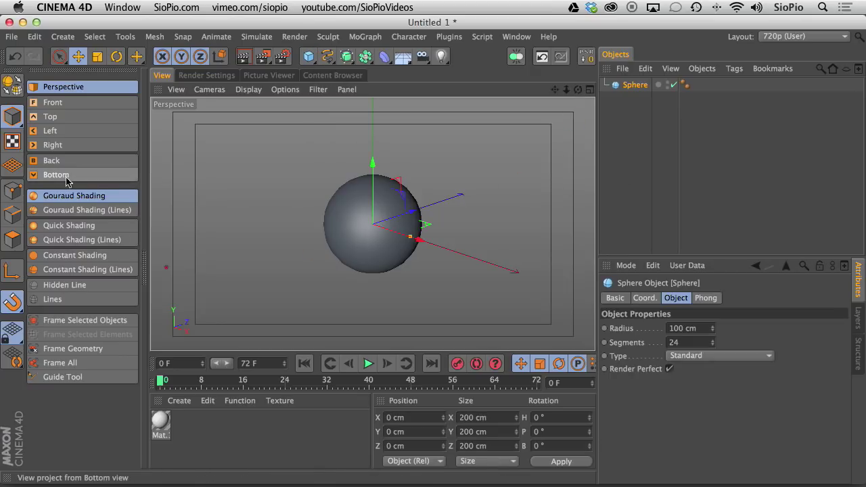
pyautogui.click(65, 209)
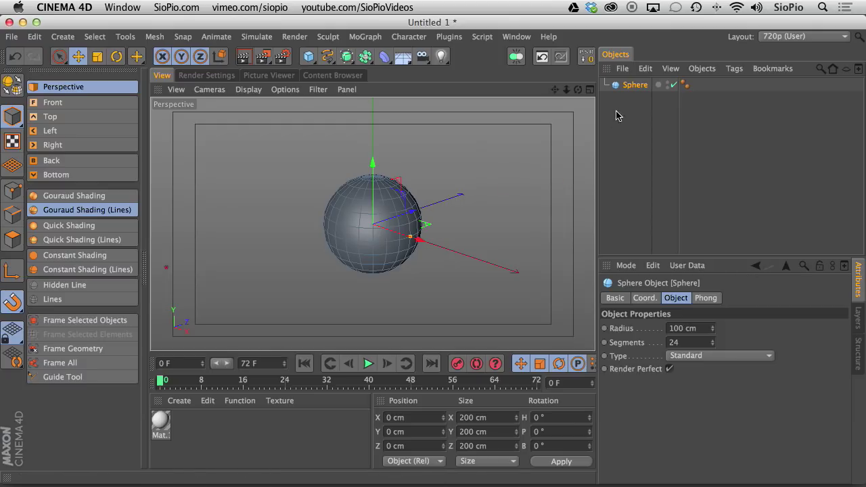
pyautogui.moveTo(566, 90); pyautogui.dragTo(510, 166)
# - Put the Sphere under a Cloner in Grid Array mode sized 638 × 354 × 509 cm
pyautogui.click(364, 37)
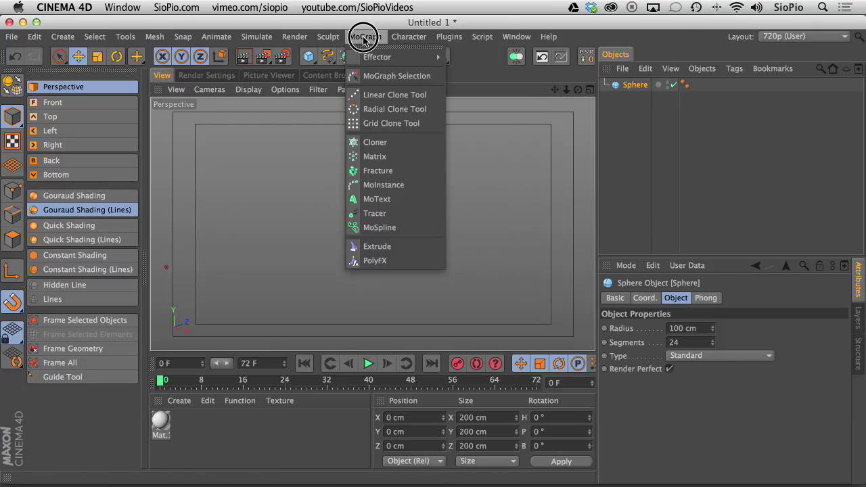
pyautogui.click(372, 142)
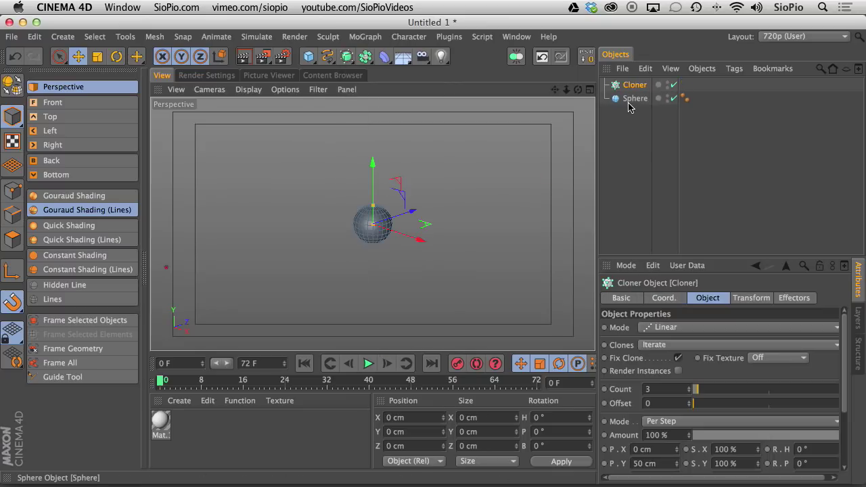
pyautogui.moveTo(629, 102); pyautogui.dragTo(628, 82)
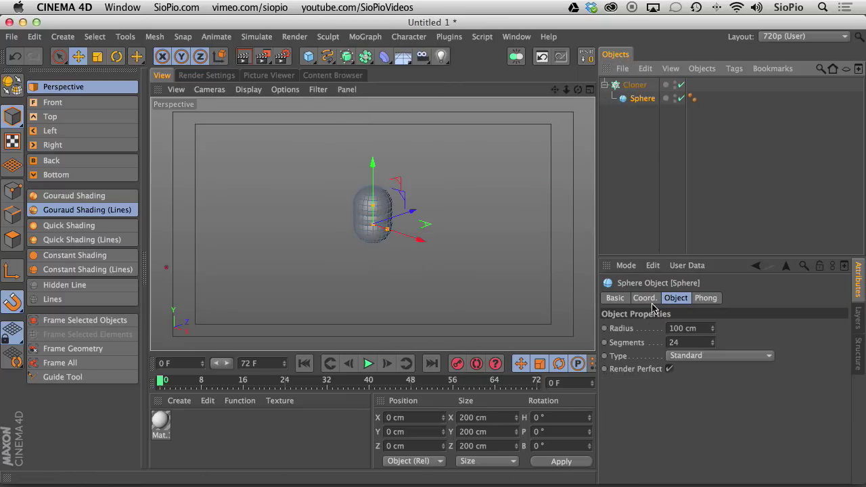
pyautogui.click(635, 84)
pyautogui.click(663, 327)
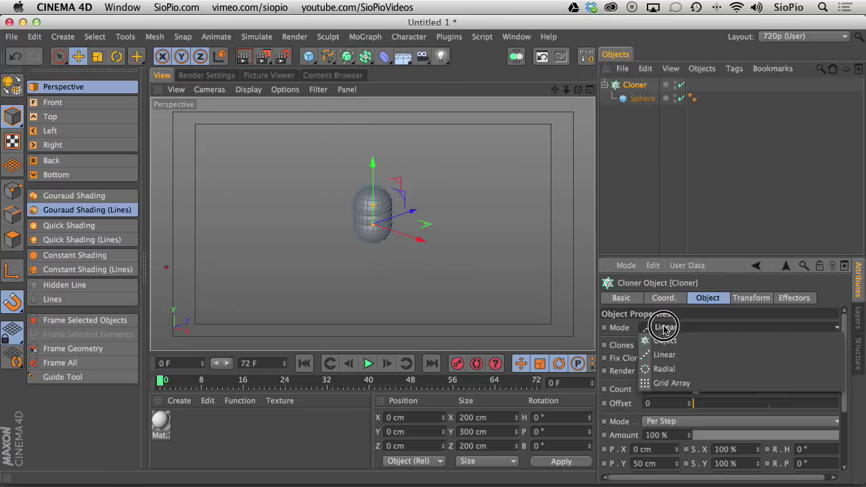
pyautogui.click(666, 382)
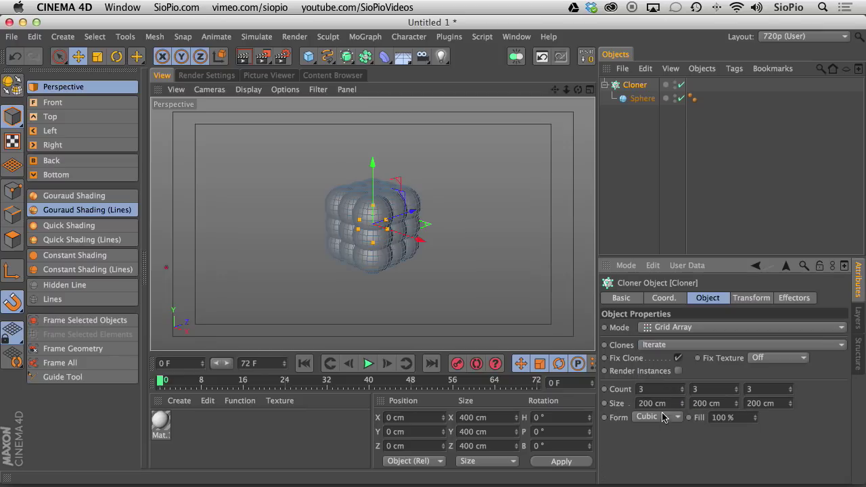
pyautogui.moveTo(662, 408); pyautogui.dragTo(754, 295)
pyautogui.moveTo(790, 403); pyautogui.dragTo(785, 193)
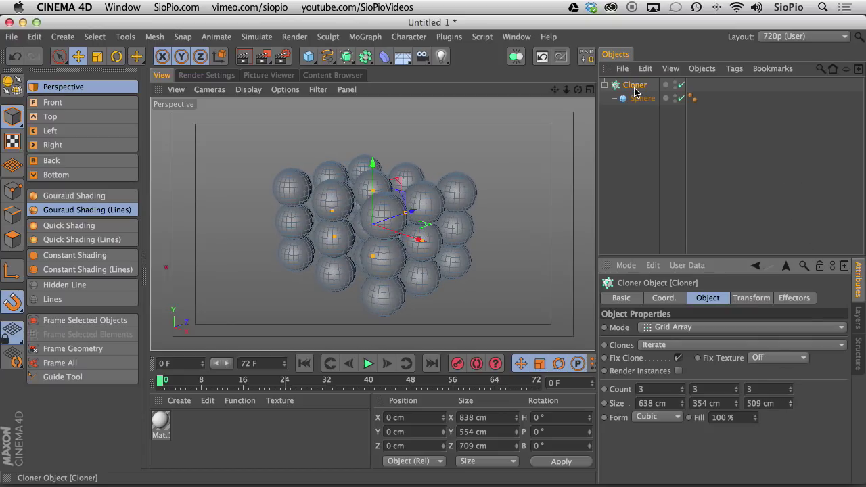
pyautogui.click(634, 87)
# - Add a Random effector with position offsets of 336, 310 and 203 cm
pyautogui.click(365, 37)
pyautogui.moveTo(394, 60)
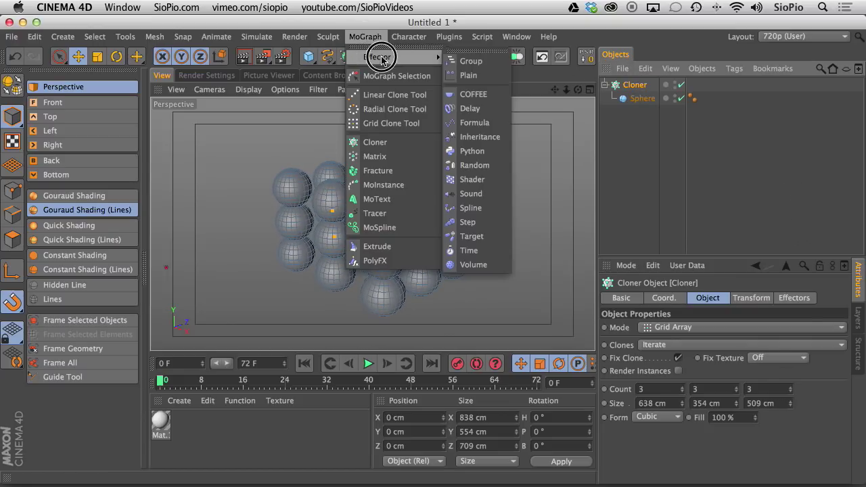
pyautogui.click(473, 165)
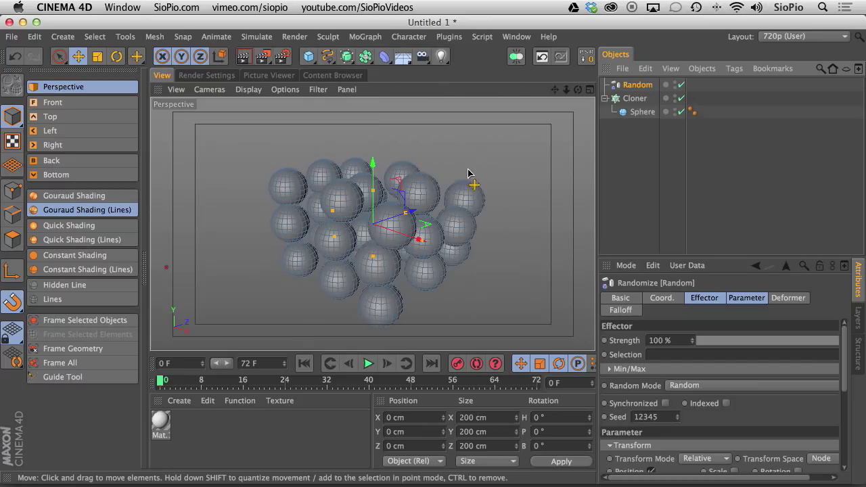
pyautogui.click(746, 301)
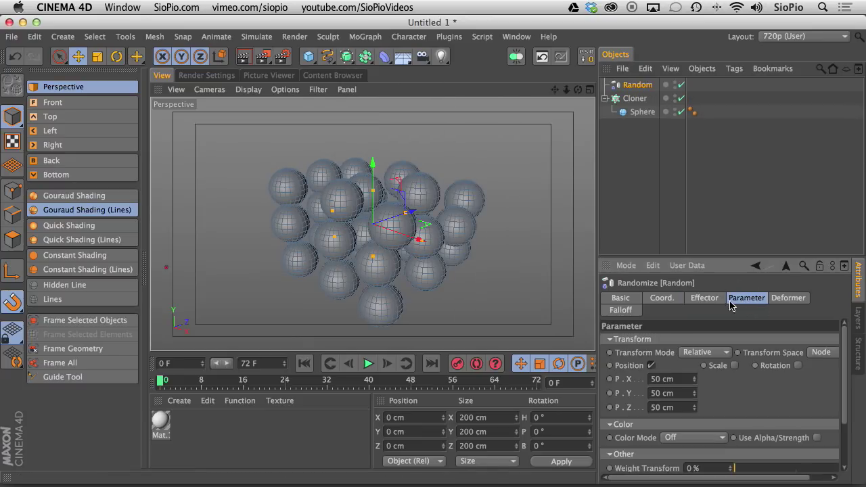
pyautogui.moveTo(694, 379)
pyautogui.mouseDown()
pyautogui.moveTo(699, 199)
pyautogui.moveTo(688, 403)
pyautogui.moveTo(699, 186)
pyautogui.moveTo(691, 224)
pyautogui.mouseUp()
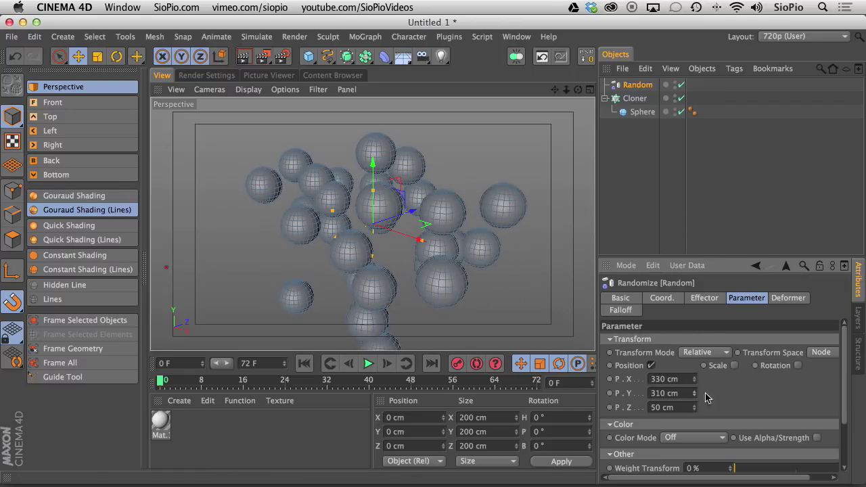
pyautogui.moveTo(696, 410)
pyautogui.mouseDown()
pyautogui.moveTo(690, 396)
pyautogui.moveTo(709, 307)
pyautogui.mouseUp()
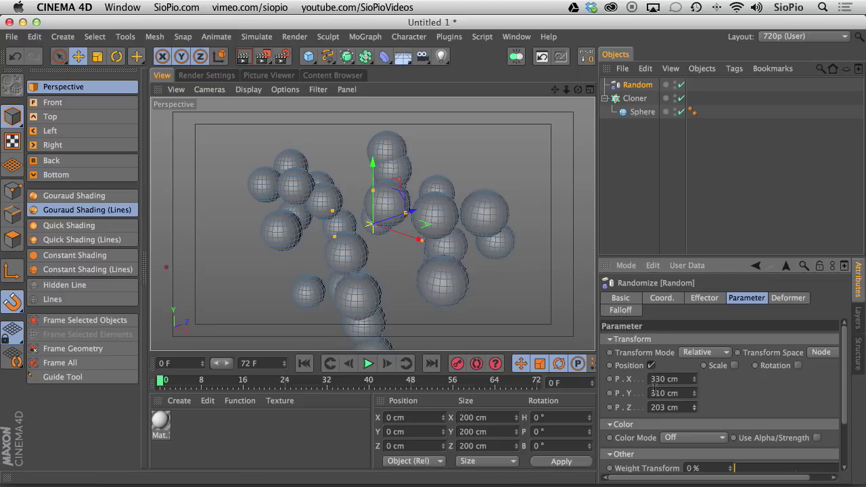
pyautogui.moveTo(693, 378)
pyautogui.mouseDown()
pyautogui.moveTo(693, 369)
pyautogui.moveTo(693, 380)
pyautogui.mouseUp()
# - Enable random rotation and set R.H, R.P and R.B to 360°
pyautogui.click(798, 366)
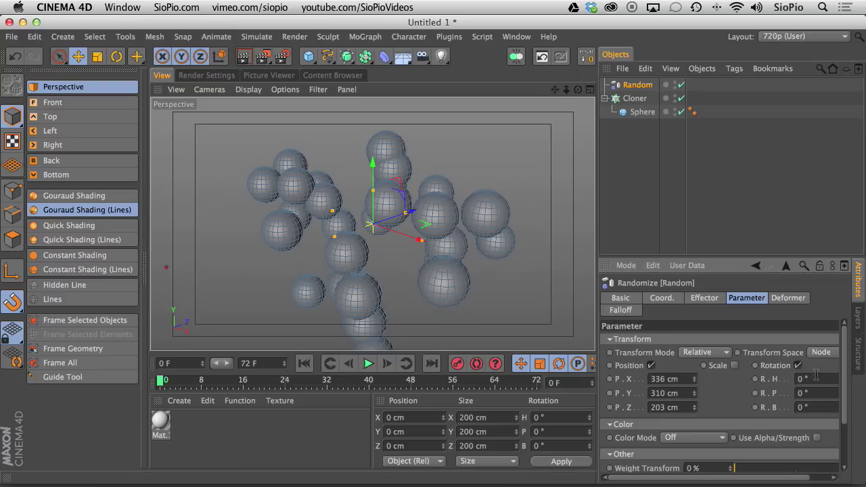
pyautogui.doubleClick(815, 378)
pyautogui.write('360')
pyautogui.press('Tab')
pyautogui.write('360')
pyautogui.press('Tab')
pyautogui.write('3')
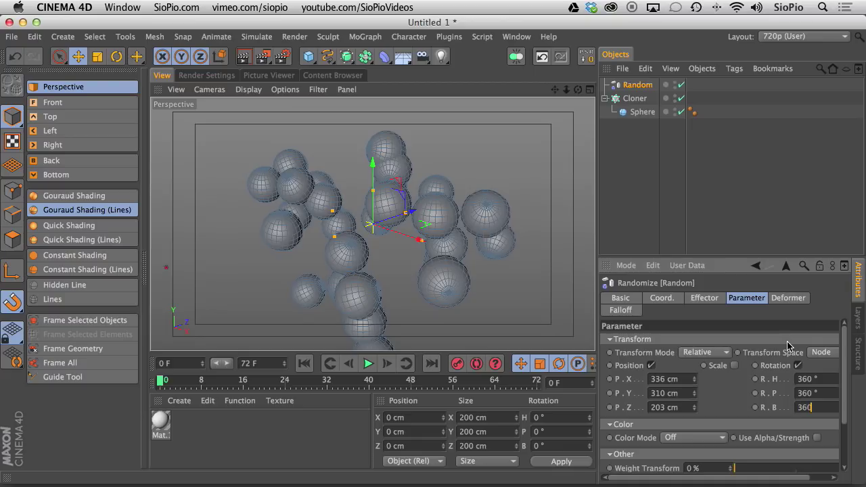
pyautogui.write('60')
pyautogui.press('Return')
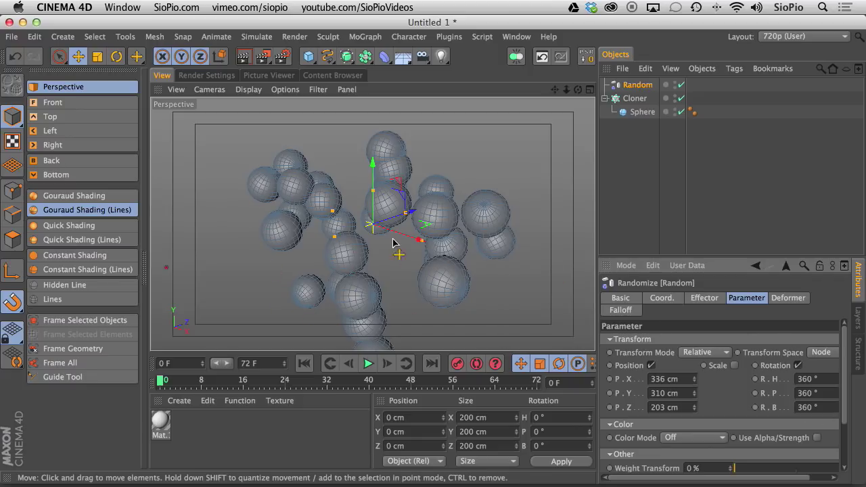
# - Play the animation and switch the Random effector's Random Mode to Noise
pyautogui.click(367, 364)
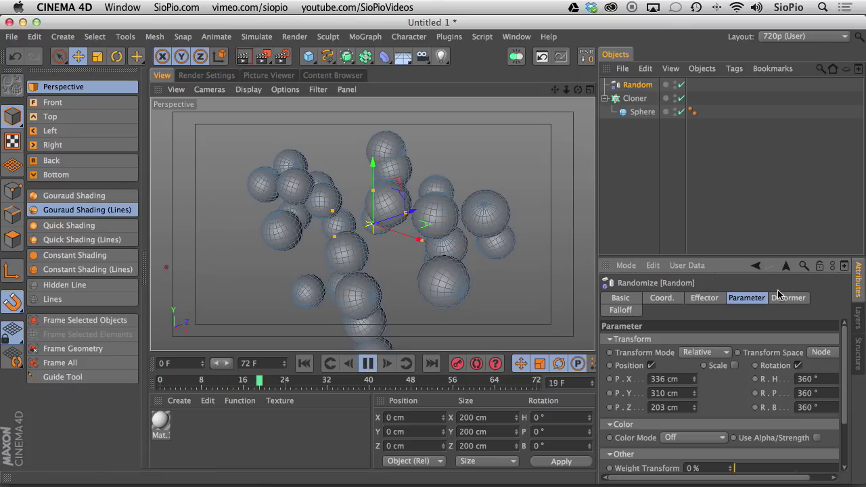
pyautogui.click(699, 299)
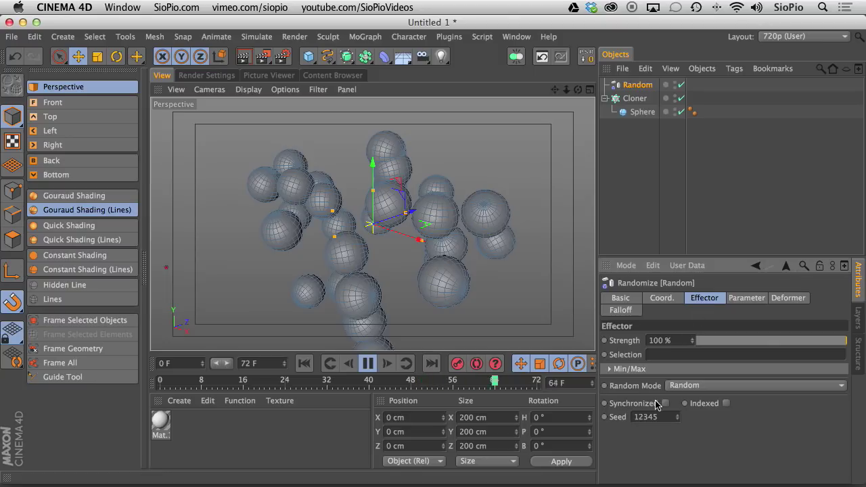
pyautogui.click(676, 383)
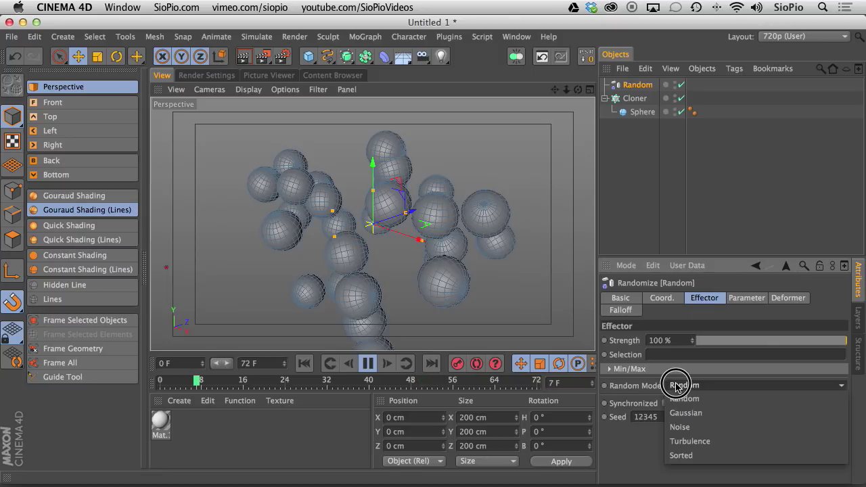
pyautogui.click(684, 427)
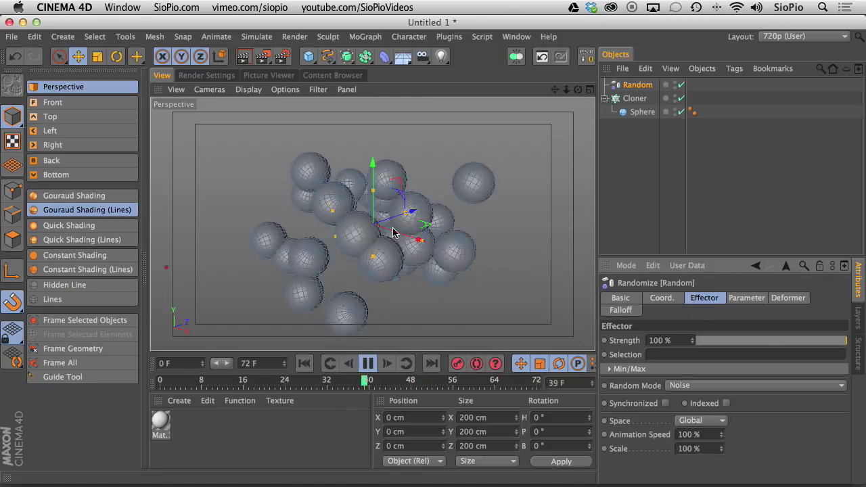
# - Uncheck Rotation on the Parameter tab, then stop and rewind to frame 0
pyautogui.click(746, 298)
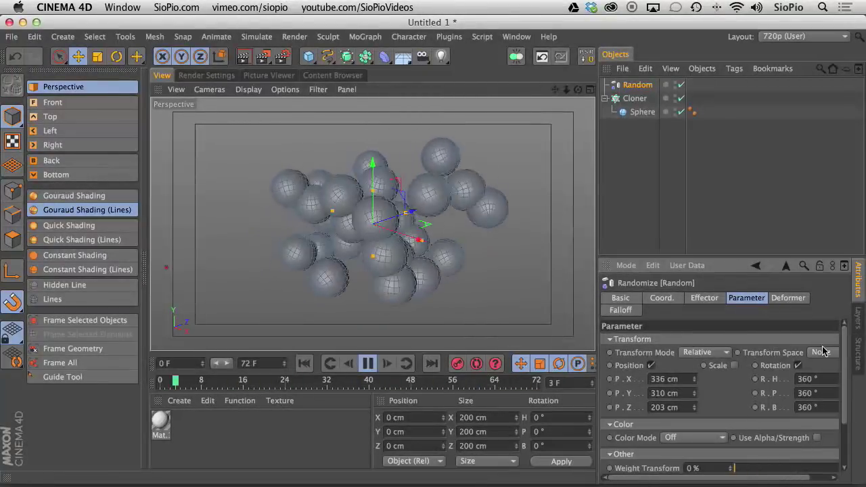
pyautogui.click(797, 365)
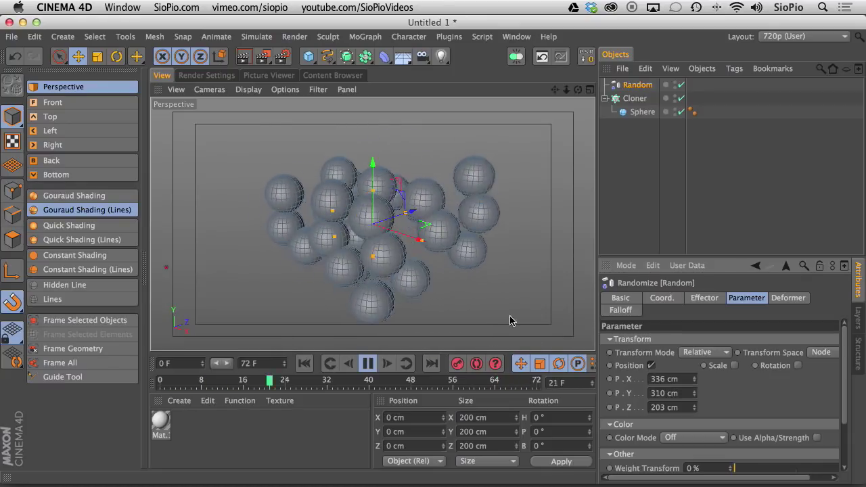
pyautogui.click(368, 364)
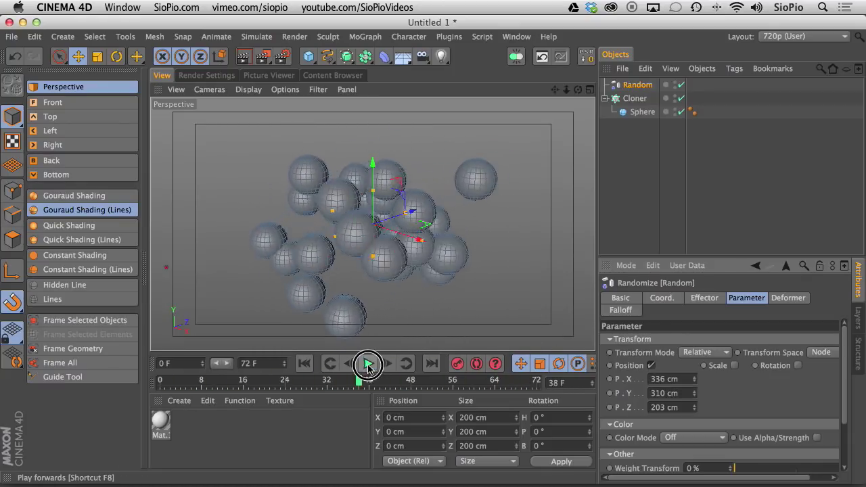
pyautogui.click(304, 363)
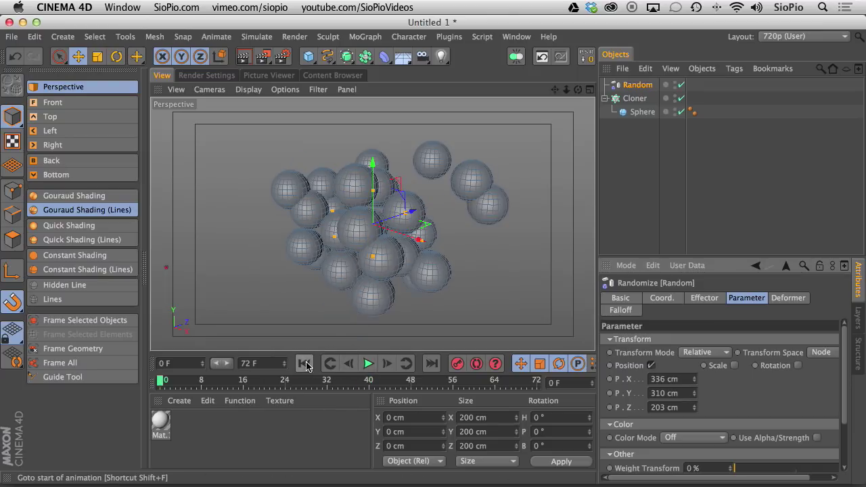
pyautogui.click(358, 37)
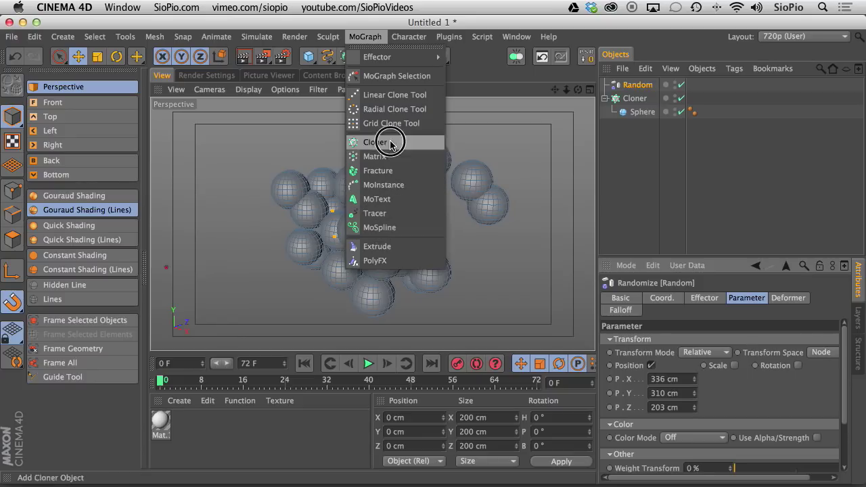
# - Tear off the Effector and MoGraph menus as floating palettes, then close both
pyautogui.moveTo(392, 56)
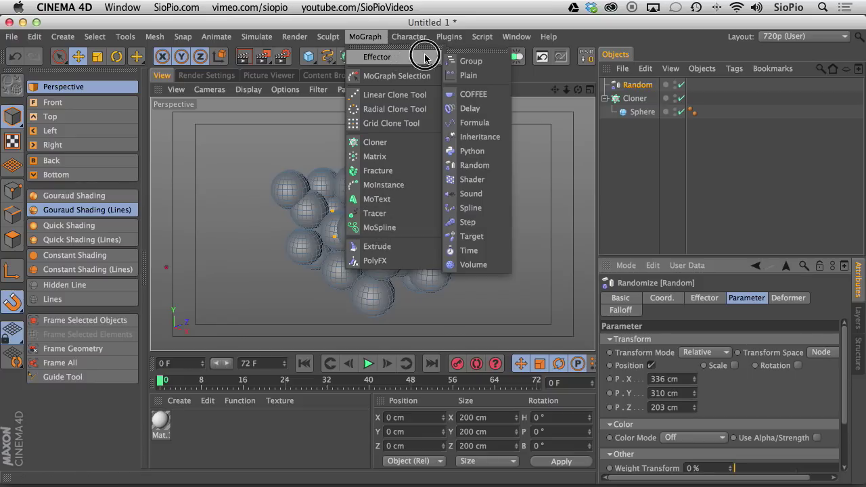
pyautogui.click(454, 50)
pyautogui.moveTo(486, 45); pyautogui.dragTo(553, 103)
pyautogui.click(364, 36)
pyautogui.click(369, 44)
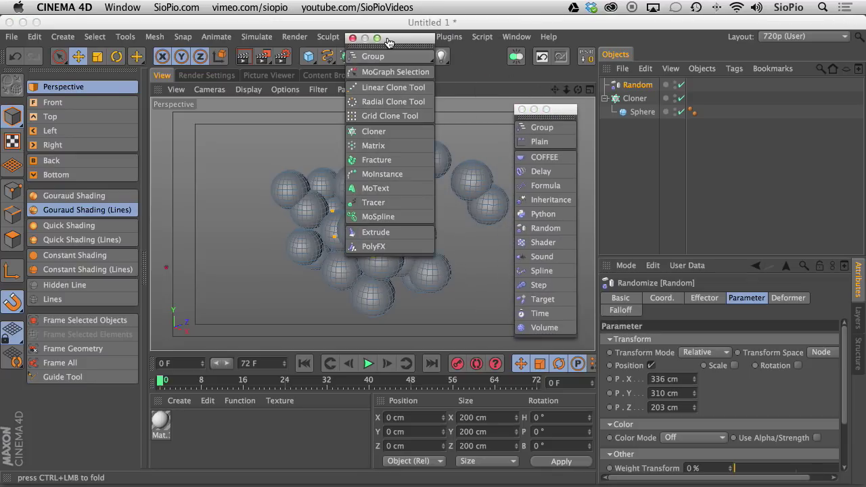
pyautogui.moveTo(395, 42); pyautogui.dragTo(440, 106)
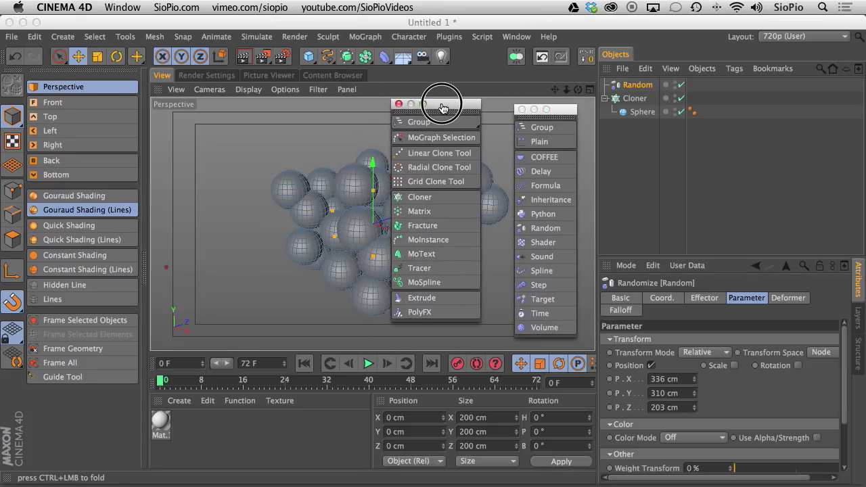
pyautogui.click(521, 109)
pyautogui.click(399, 103)
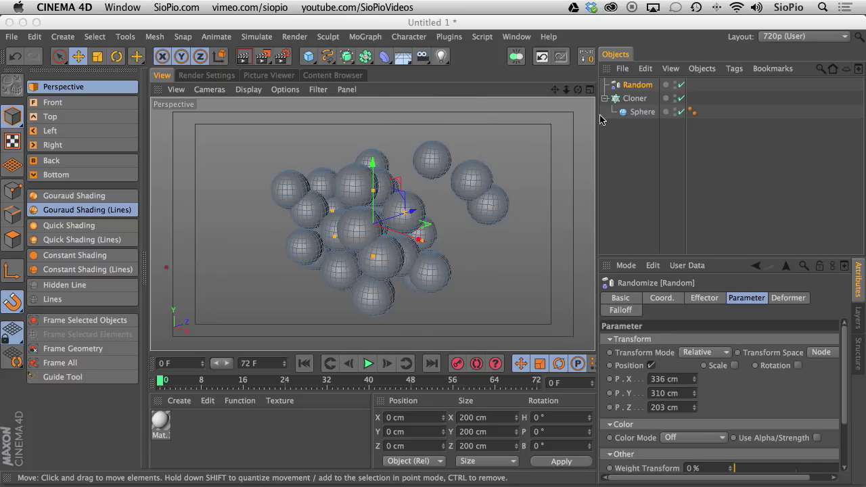
# - Take the Sphere out of the Cloner, delete the Cloner, and parent Random under the Sphere
pyautogui.click(626, 142)
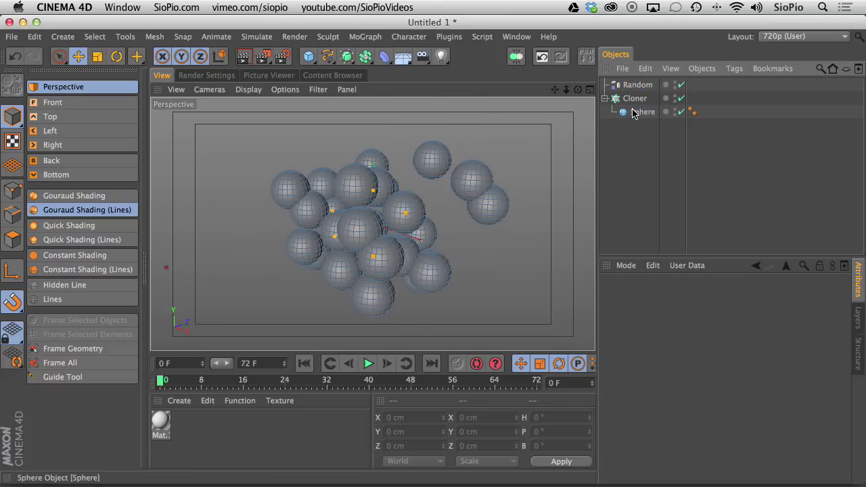
pyautogui.moveTo(634, 103); pyautogui.dragTo(629, 93)
pyautogui.click(635, 112)
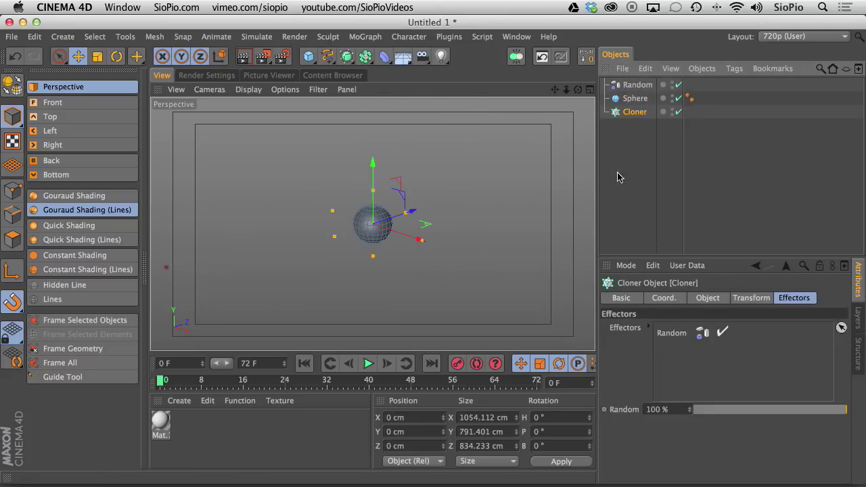
pyautogui.press('Delete')
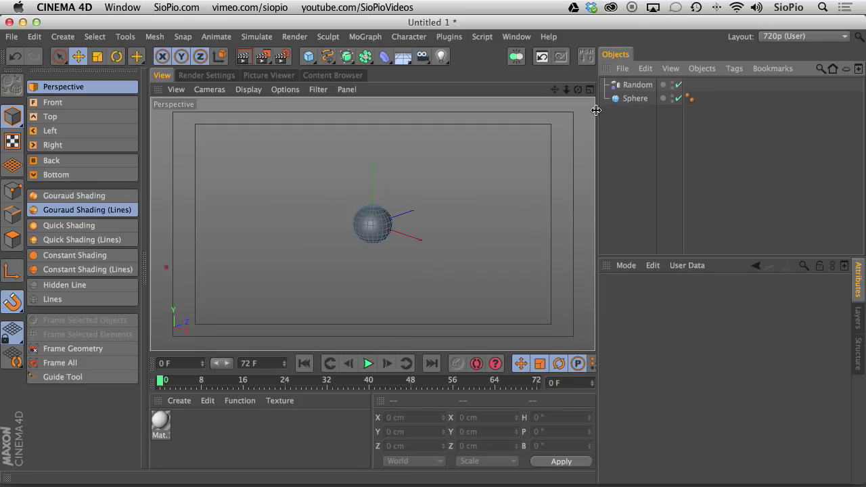
pyautogui.click(634, 98)
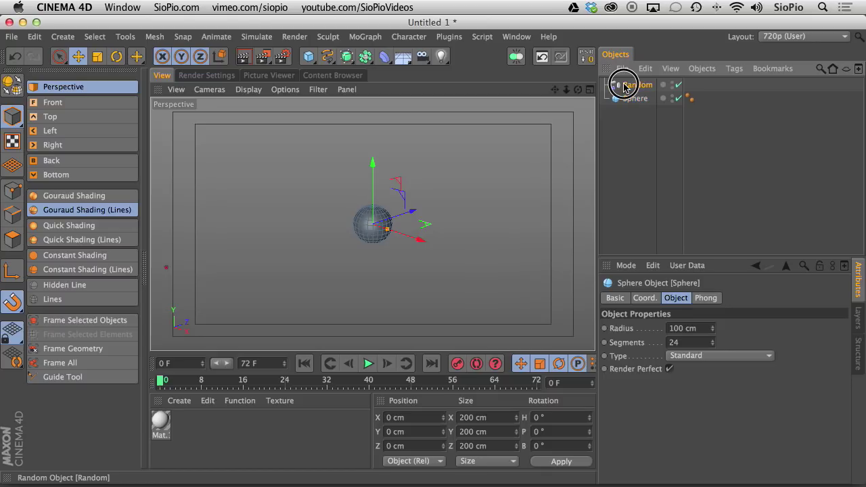
pyautogui.click(623, 85)
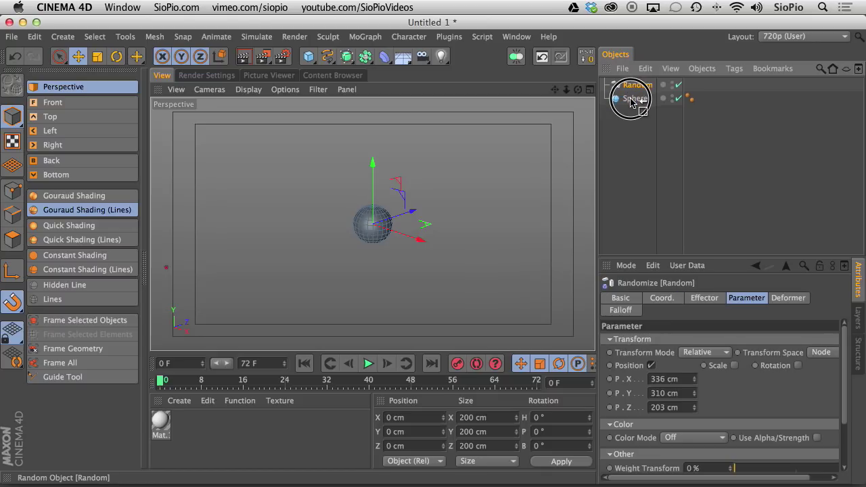
pyautogui.moveTo(630, 101); pyautogui.dragTo(633, 99)
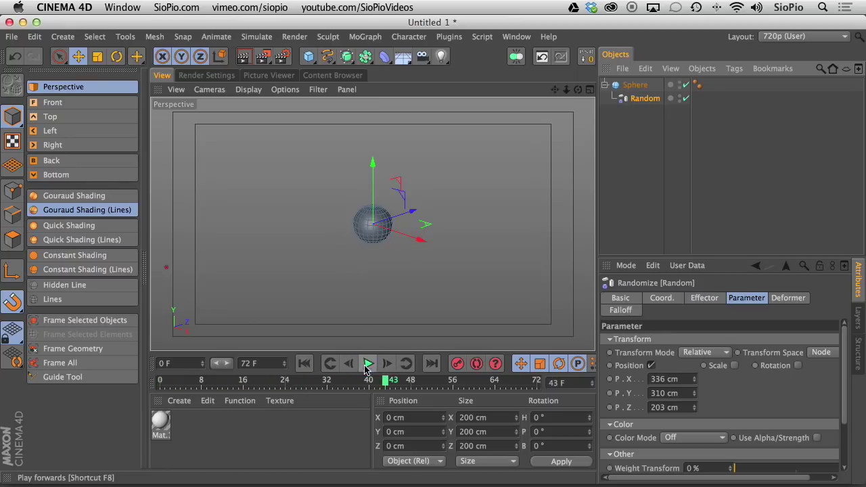
# - Set Random's Deformation to Point and P.X, P.Y to 0 cm, keeping P.Z at 200 cm
pyautogui.click(778, 298)
pyautogui.click(668, 340)
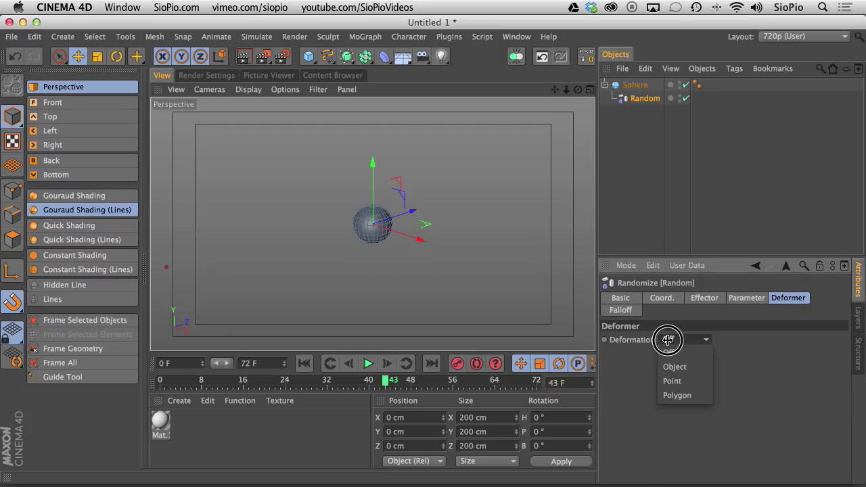
pyautogui.click(674, 382)
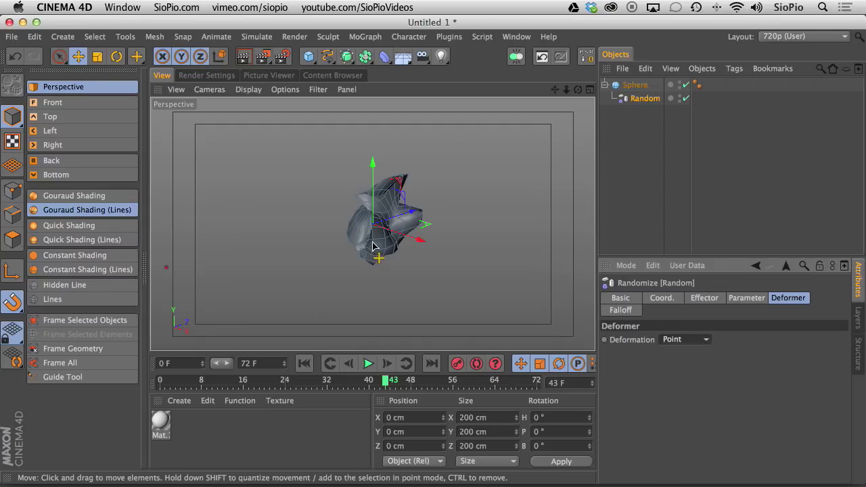
pyautogui.click(367, 363)
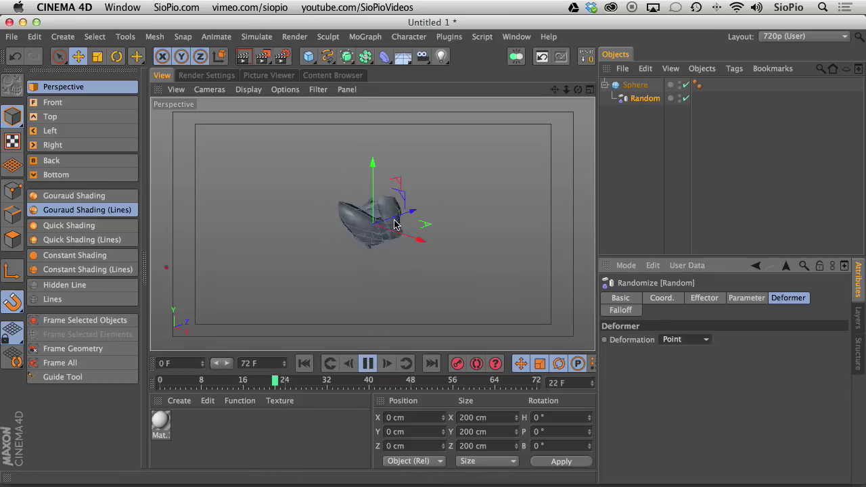
pyautogui.click(367, 363)
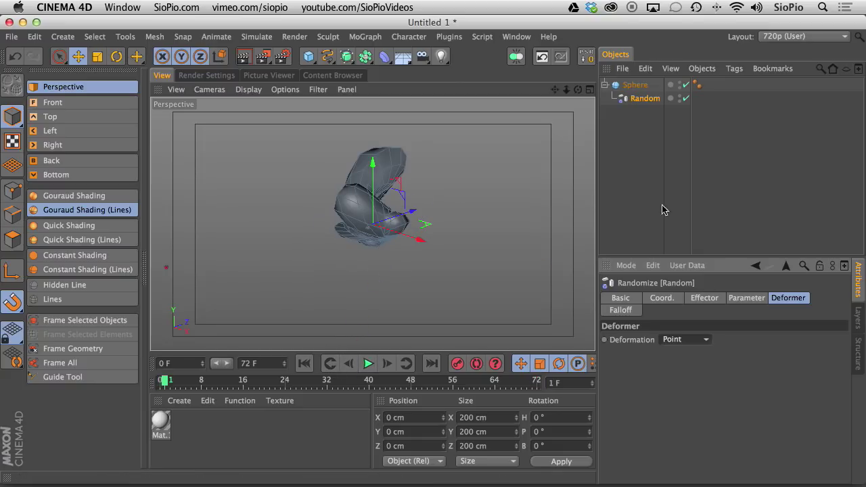
pyautogui.click(739, 298)
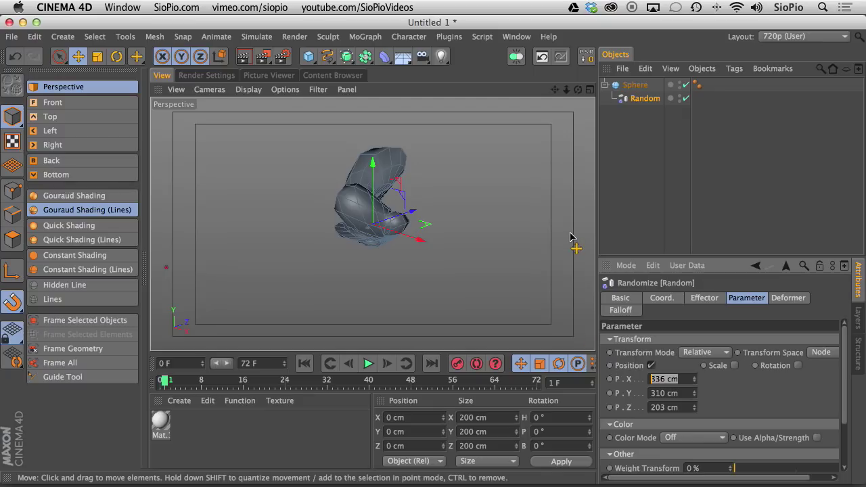
pyautogui.press('Tab')
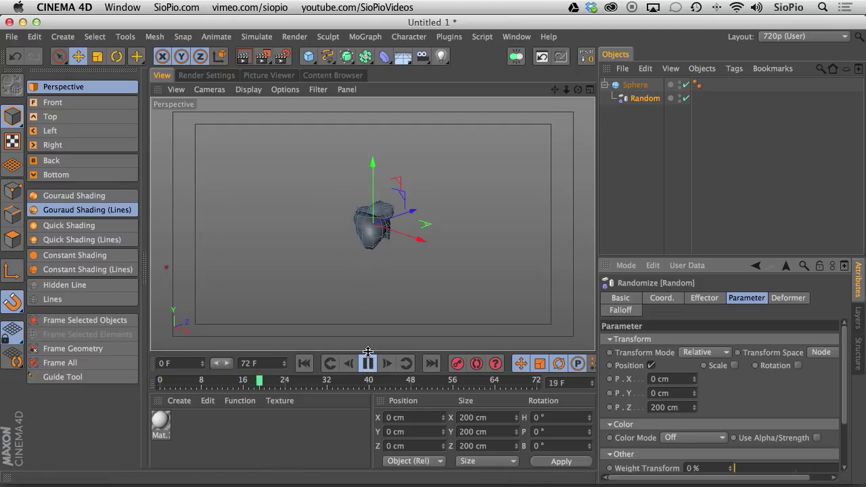
pyautogui.moveTo(566, 90); pyautogui.dragTo(635, 70)
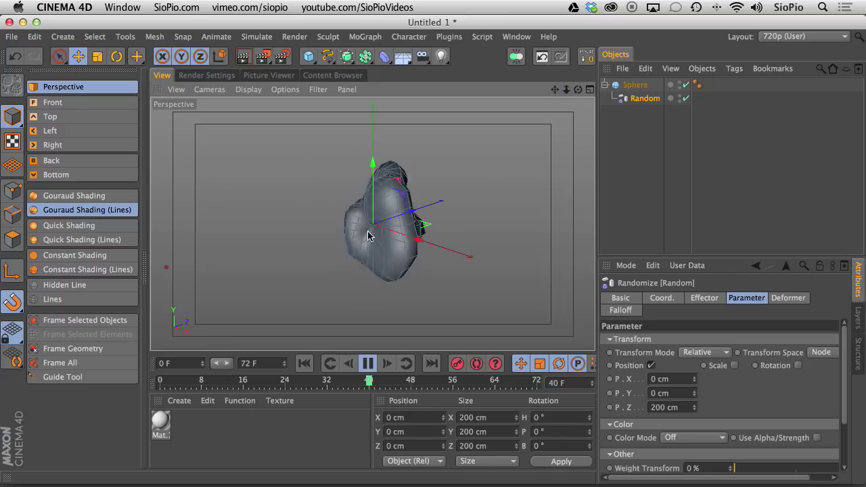
# - On the Effector tab, enter 25 % Animation Speed and 50 % noise Scale
pyautogui.click(697, 298)
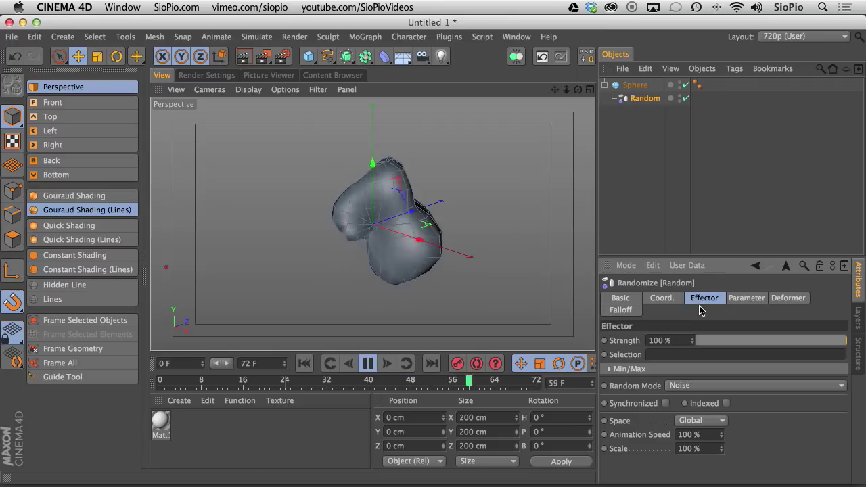
pyautogui.doubleClick(707, 434)
pyautogui.write('25')
pyautogui.press('Return')
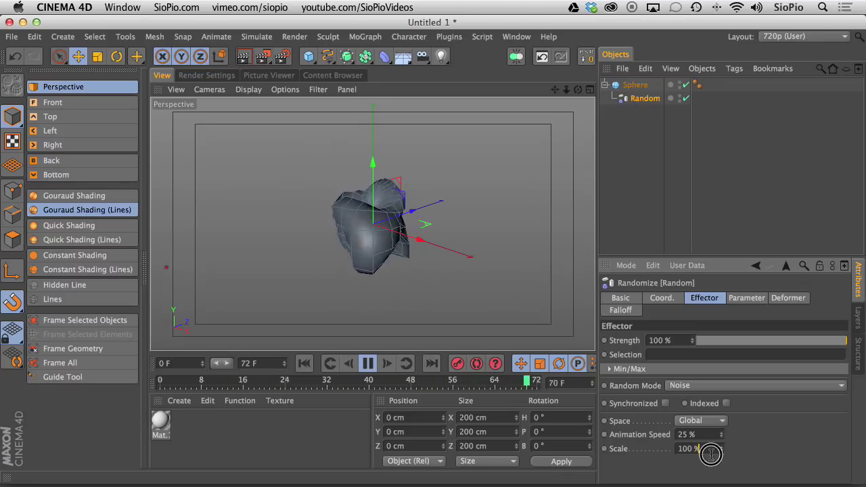
pyautogui.doubleClick(690, 449)
pyautogui.write('50')
pyautogui.press('Return')
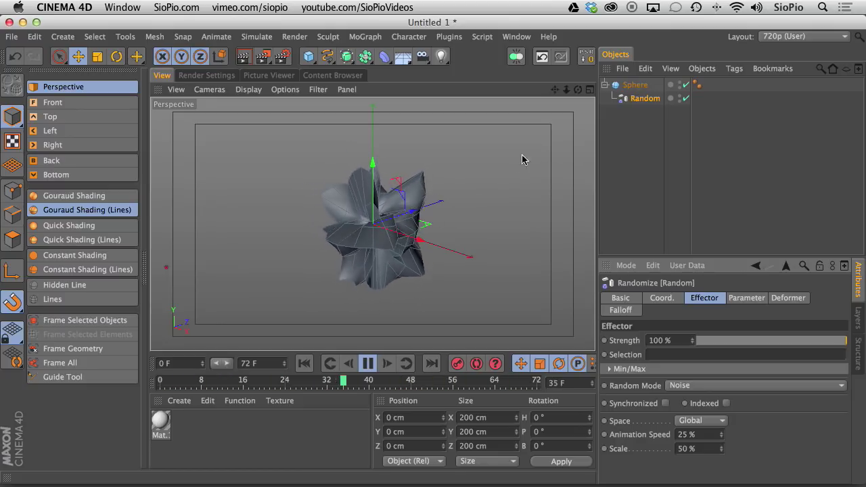
# - Nest the Sphere in a new HyperNURBS, switch to Gouraud Shading, and play the animation
pyautogui.click(625, 85)
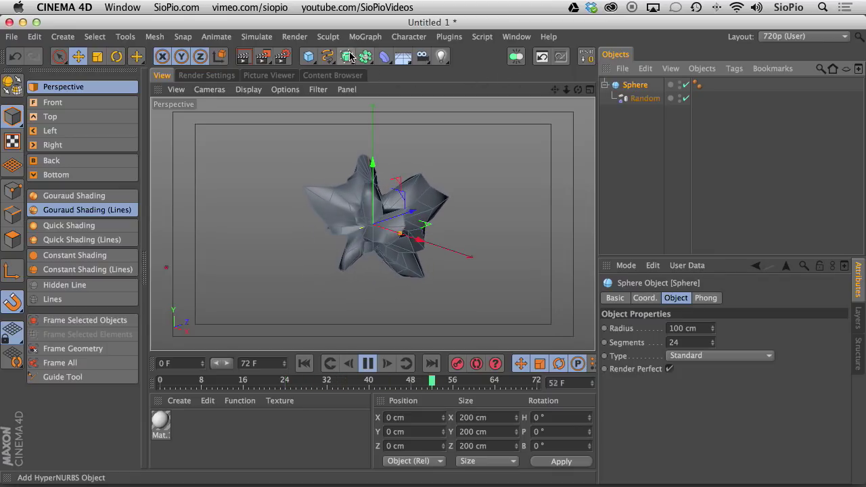
pyautogui.moveTo(346, 56); pyautogui.dragTo(382, 72)
pyautogui.moveTo(634, 99); pyautogui.dragTo(643, 86)
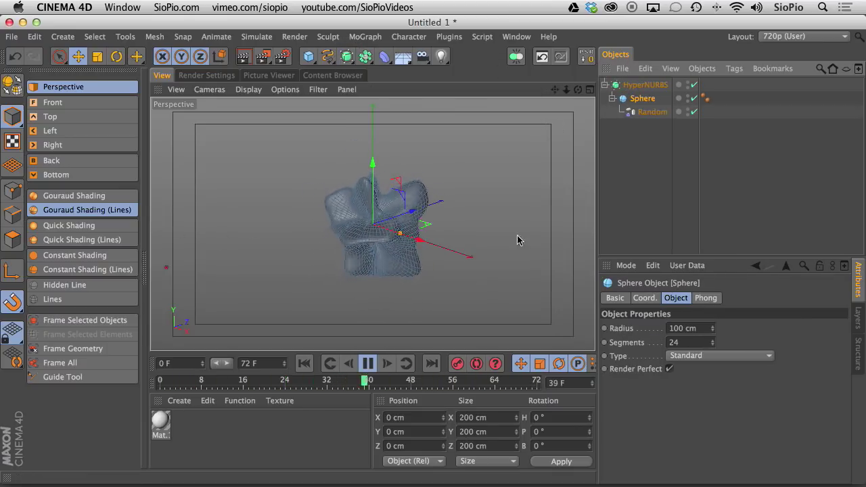
pyautogui.click(73, 196)
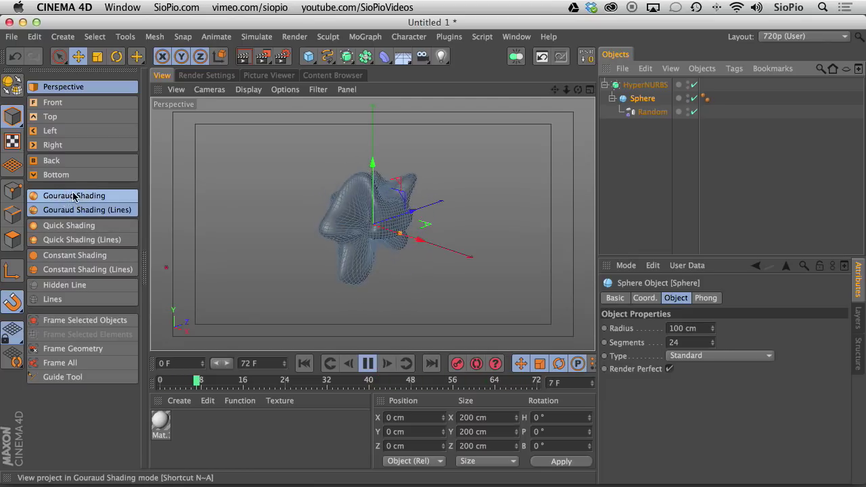
pyautogui.click(641, 86)
pyautogui.click(699, 340)
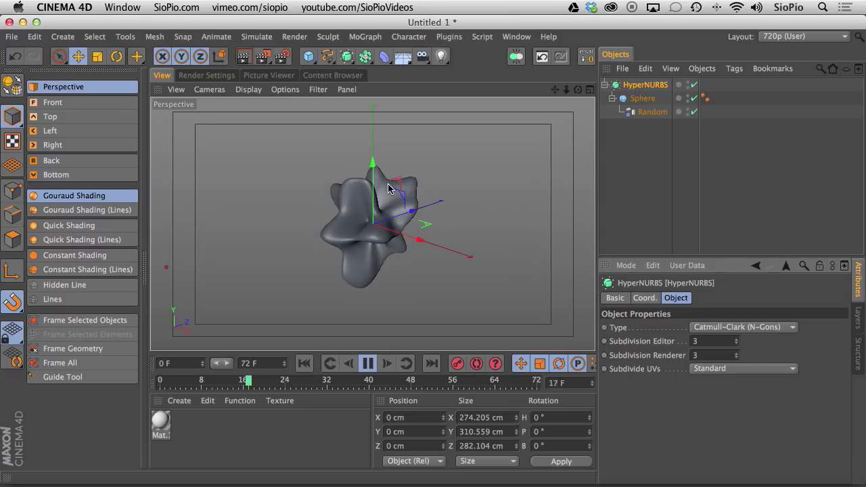
pyautogui.click(363, 364)
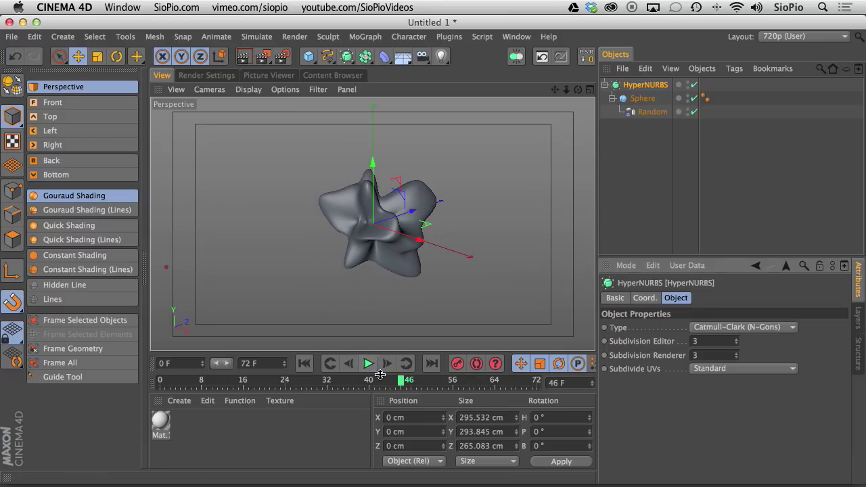
pyautogui.click(368, 363)
pyautogui.click(468, 379)
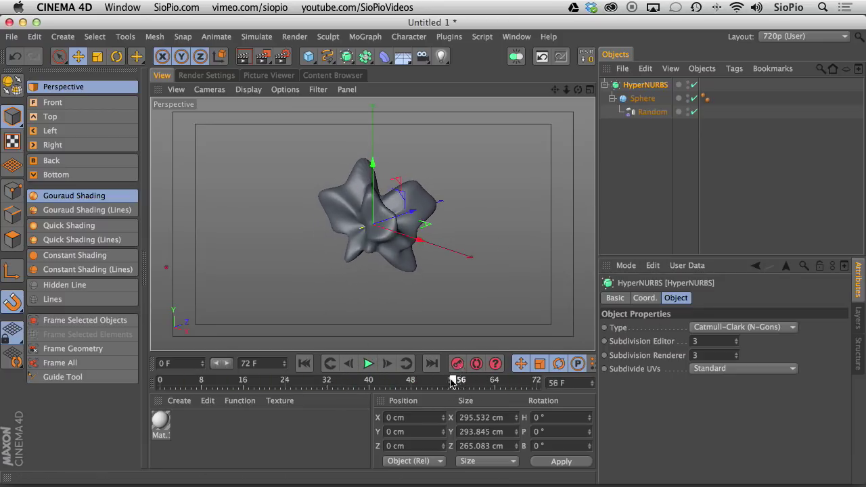
# - Disable the Random effector and HyperNURBS and show wireframe lines over the shading
pyautogui.click(694, 113)
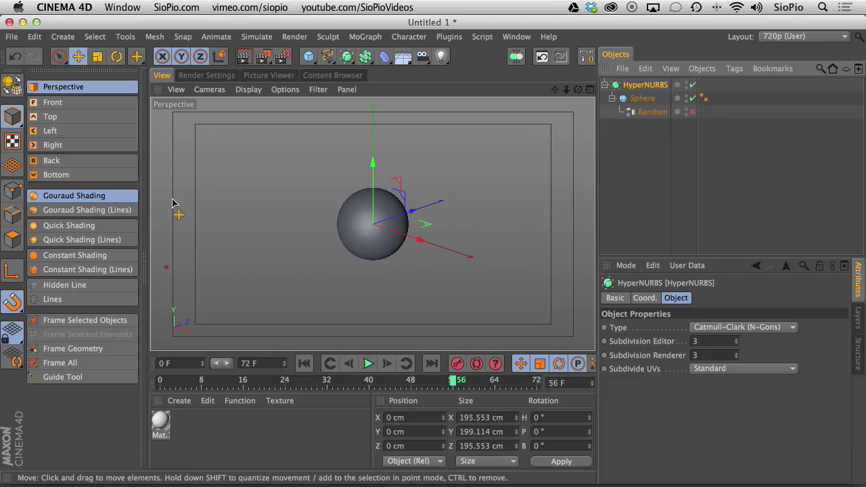
pyautogui.click(125, 210)
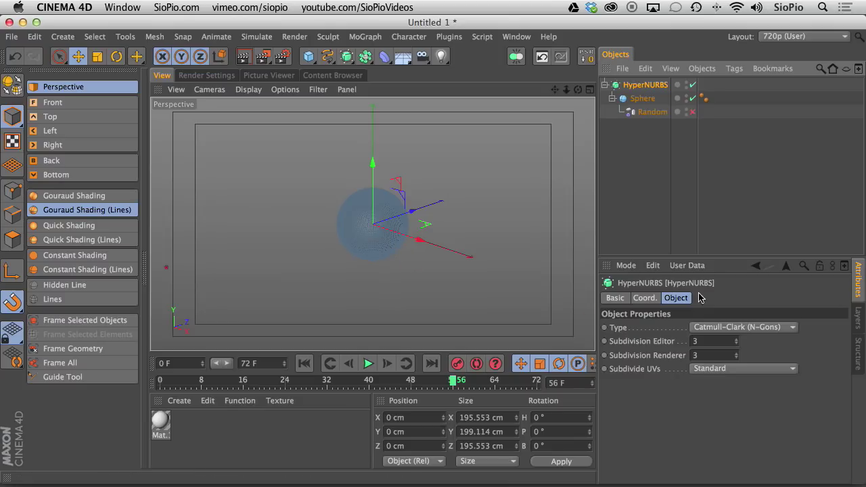
pyautogui.click(693, 86)
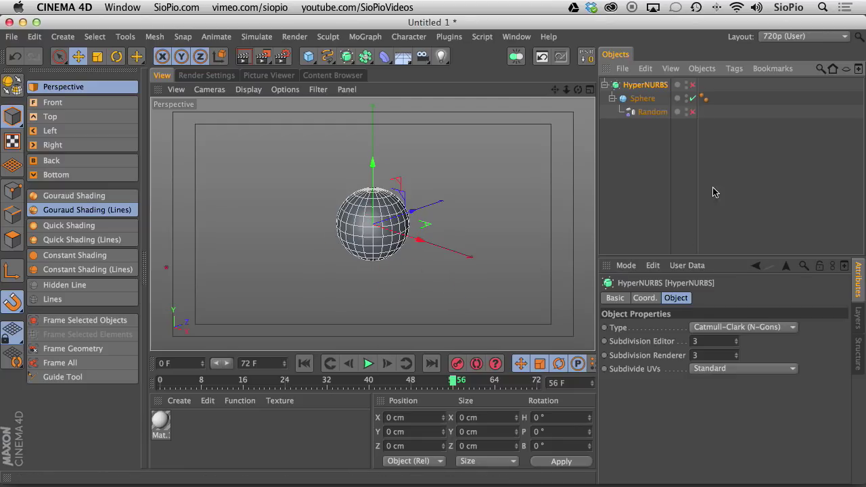
# - Set the Sphere's Type to Icosahedron
pyautogui.click(641, 99)
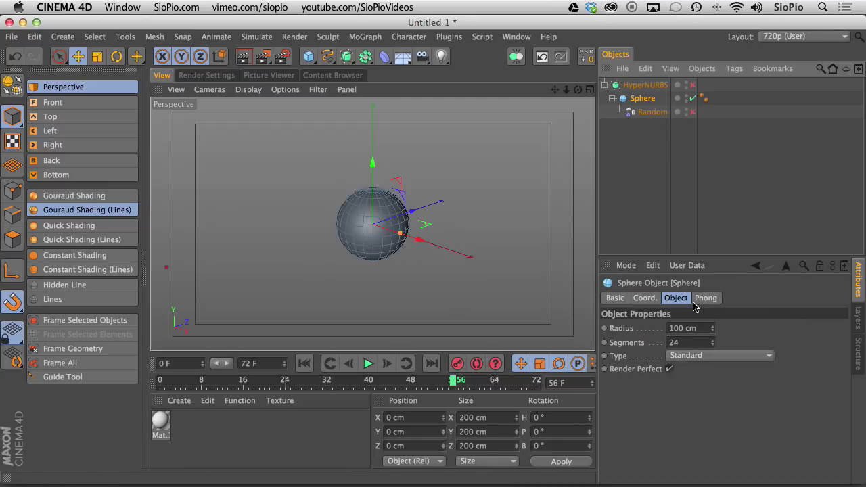
pyautogui.click(682, 356)
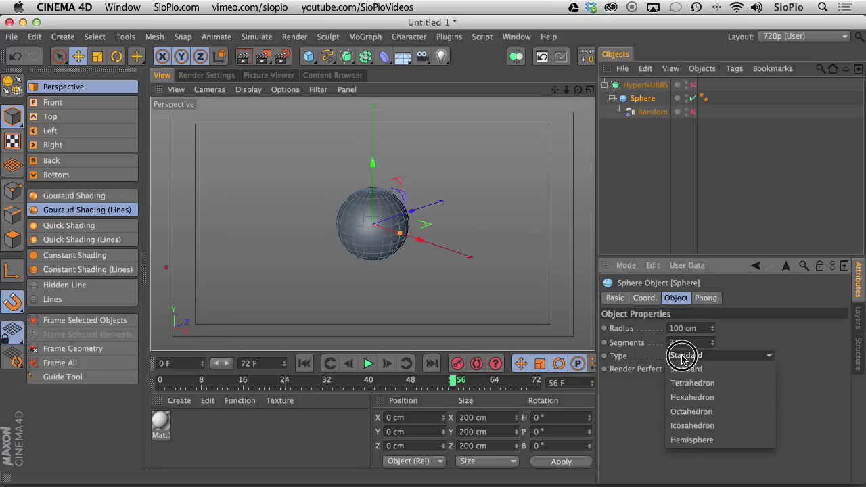
pyautogui.click(710, 425)
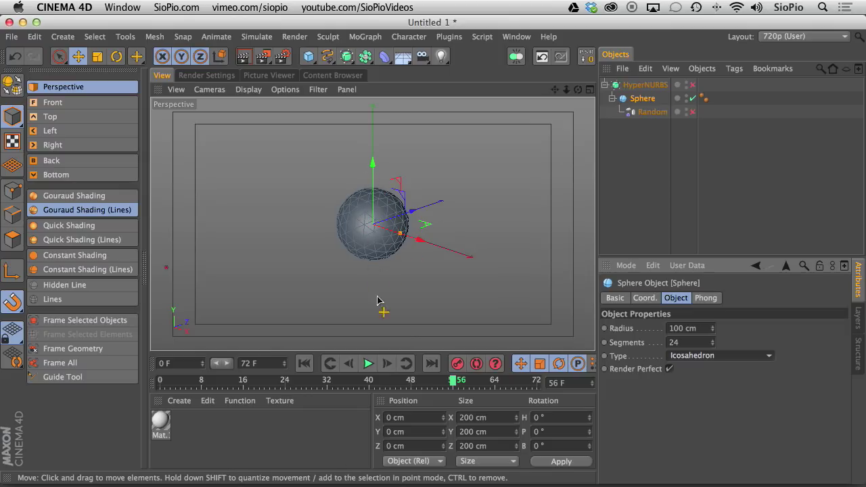
# - Re-enable Random and HyperNURBS, switch to Gouraud Shading, and play the blob animation
pyautogui.click(691, 113)
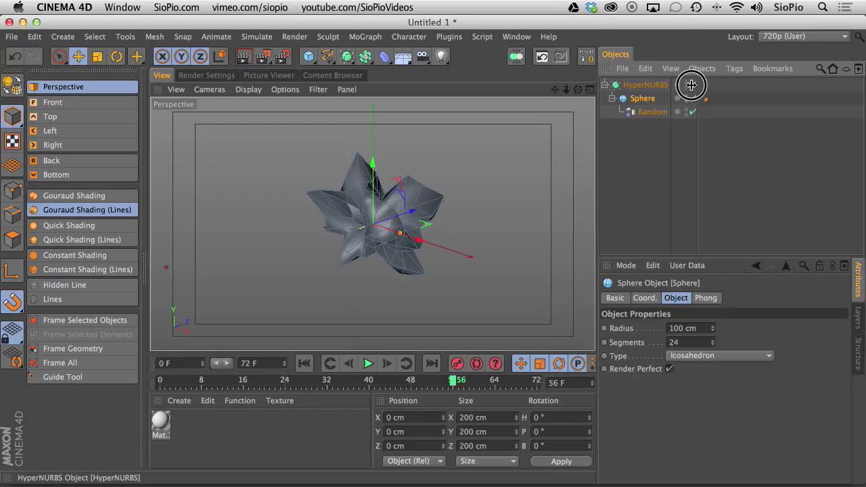
pyautogui.click(691, 84)
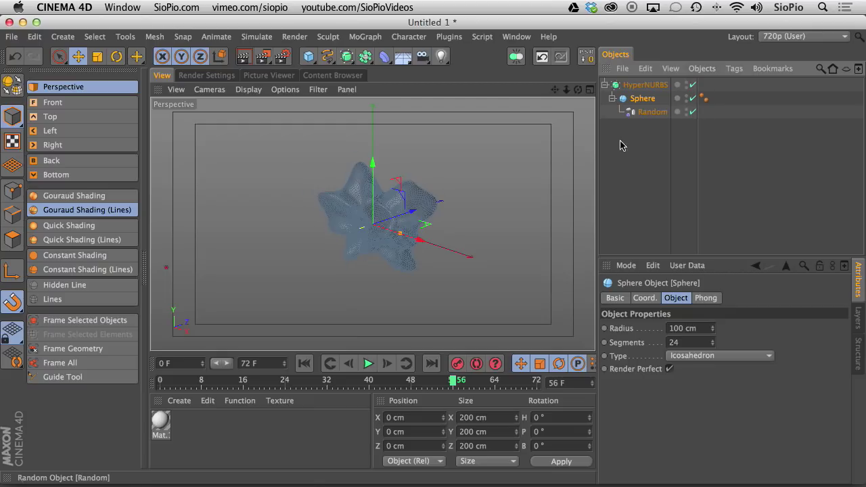
pyautogui.click(74, 196)
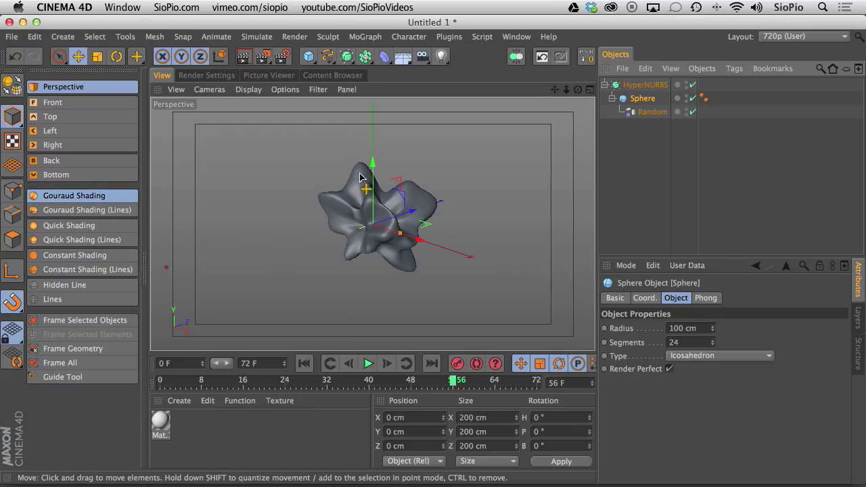
pyautogui.click(368, 363)
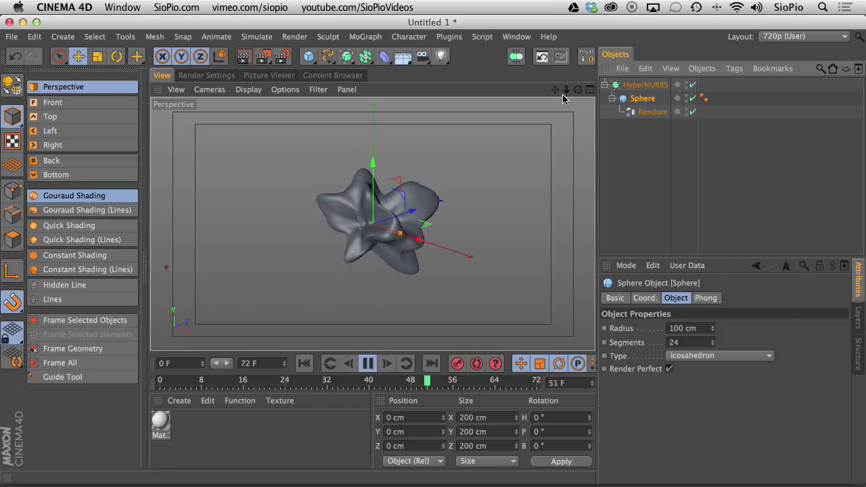
pyautogui.moveTo(555, 90); pyautogui.dragTo(421, 90)
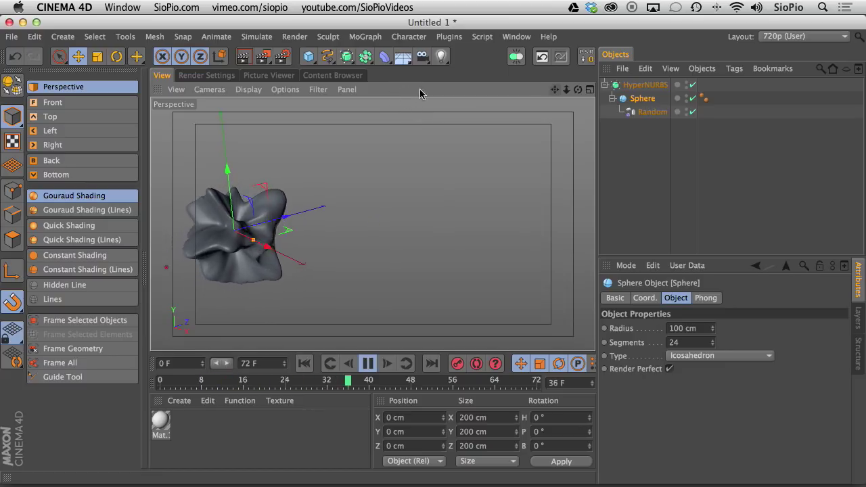
# - Stop playback at frame 0 and open Mat.1 in the Material Editor
pyautogui.click(367, 363)
pyautogui.click(304, 363)
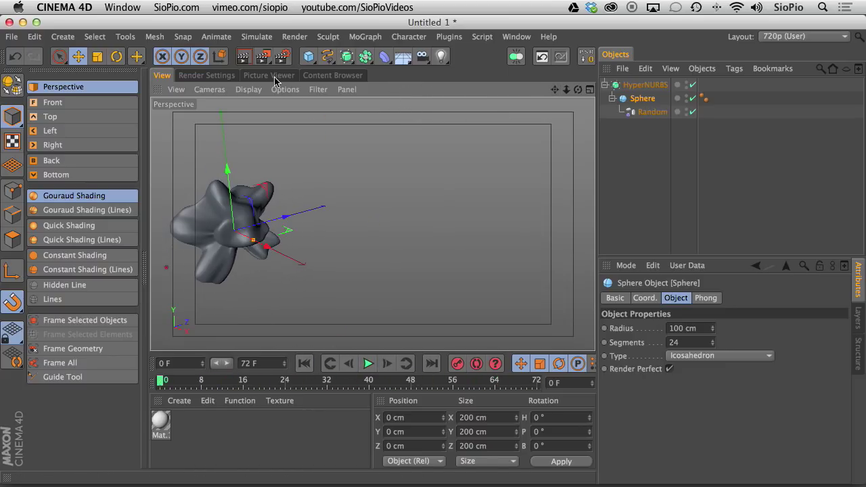
pyautogui.click(160, 423)
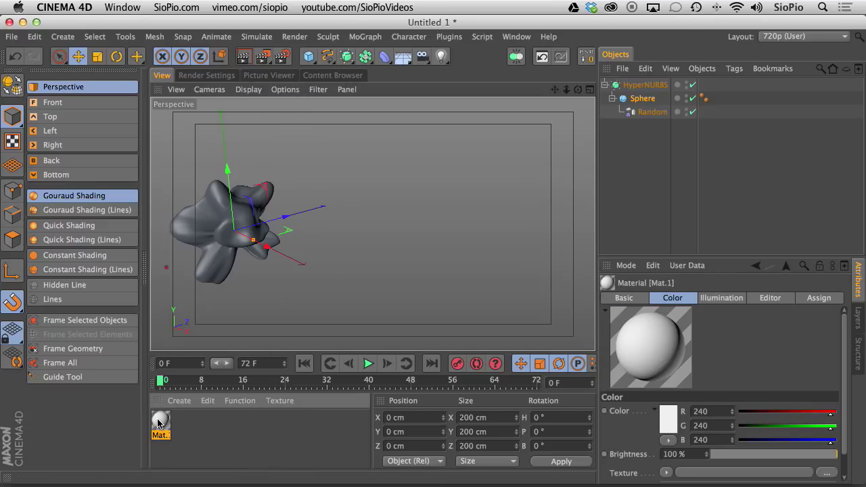
pyautogui.doubleClick(160, 423)
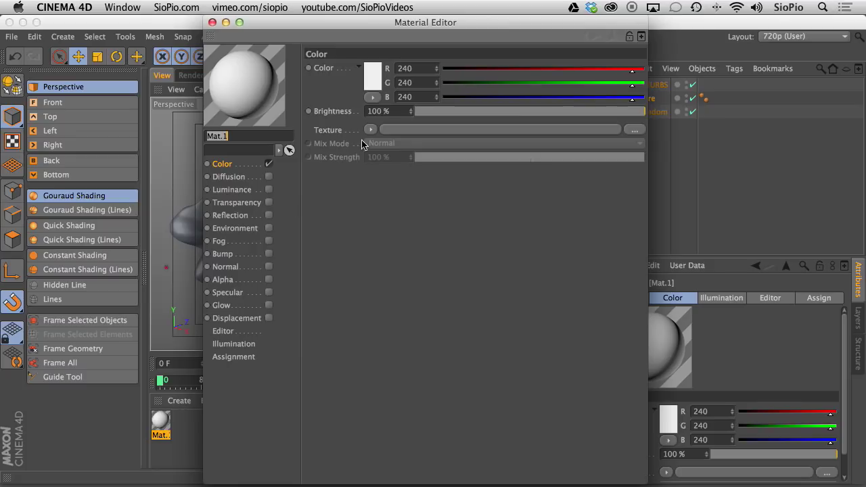
pyautogui.moveTo(381, 22); pyautogui.dragTo(538, 22)
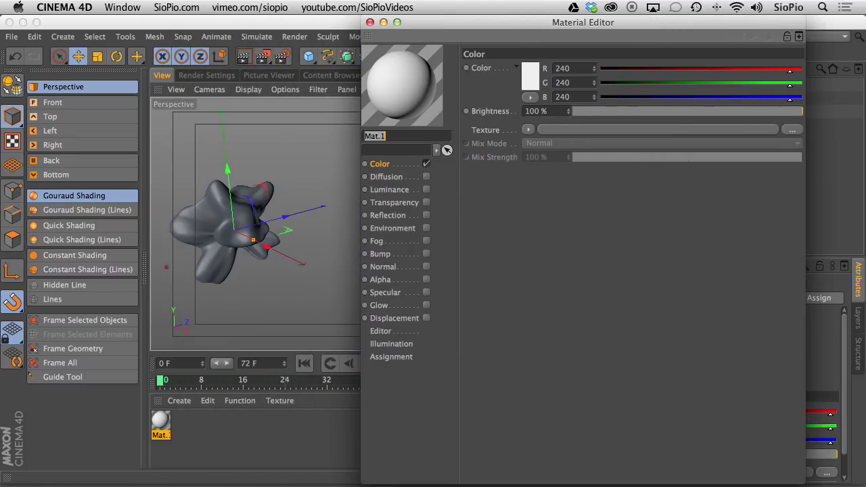
# - Add an Interactive Render Region framed around the blob in the viewport
pyautogui.click(264, 56)
pyautogui.click(291, 235)
pyautogui.moveTo(309, 155); pyautogui.dragTo(188, 129)
pyautogui.moveTo(350, 252); pyautogui.dragTo(359, 346)
pyautogui.moveTo(360, 236); pyautogui.dragTo(333, 236)
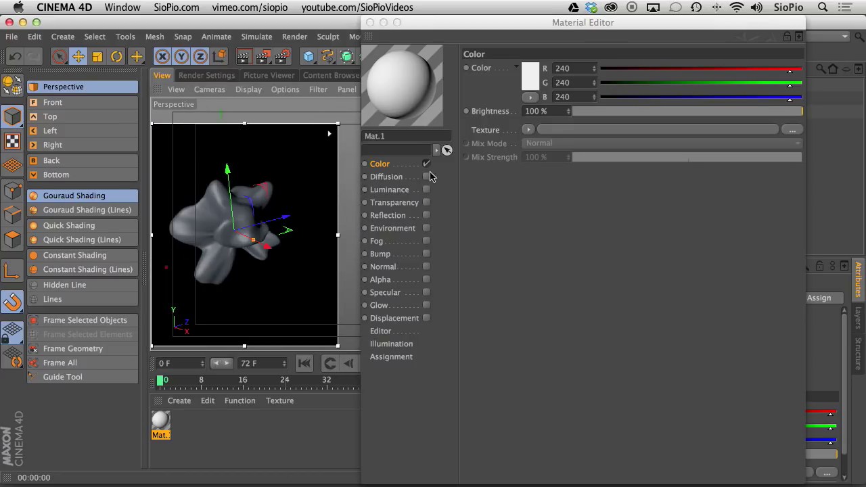
# - Enable Reflection on Mat.1 and apply it to the HyperNURBS
pyautogui.click(426, 215)
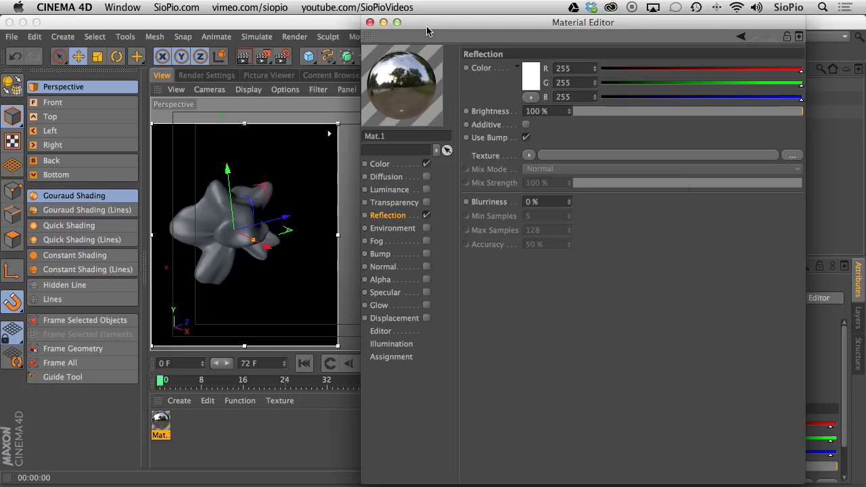
pyautogui.moveTo(423, 24); pyautogui.dragTo(408, 295)
pyautogui.moveTo(149, 432); pyautogui.dragTo(632, 84)
pyautogui.moveTo(448, 293); pyautogui.dragTo(459, 22)
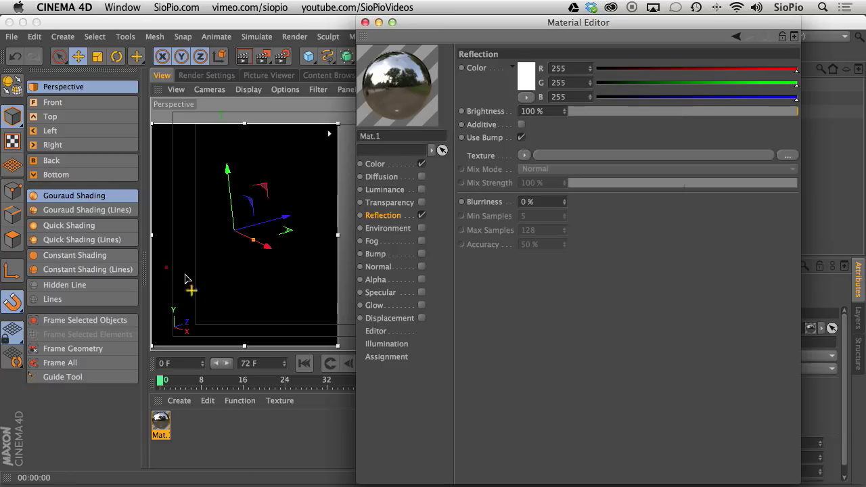
# - Add a Sky object to the scene from the environment objects list
pyautogui.moveTo(425, 27); pyautogui.dragTo(421, 167)
pyautogui.click(402, 59)
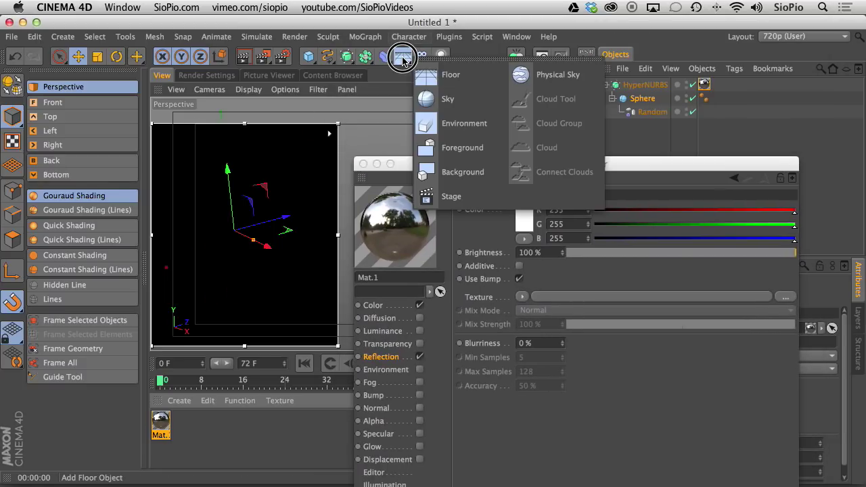
pyautogui.click(443, 99)
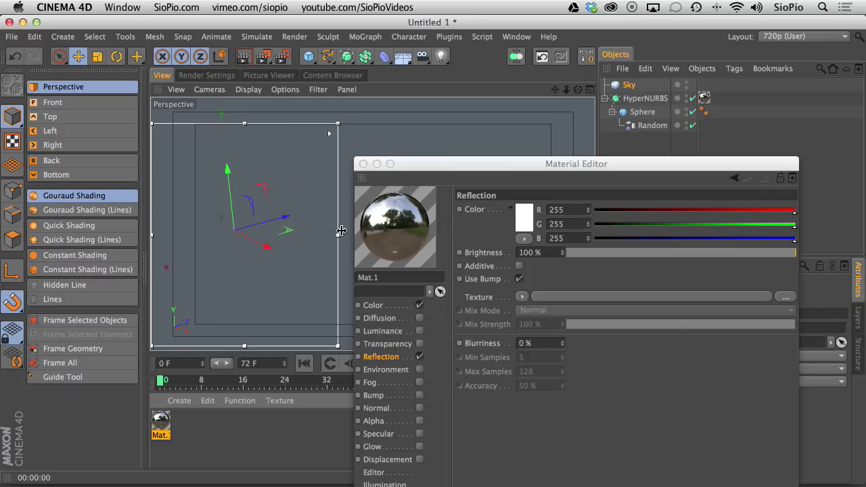
# - Apply the HDRI 001 image from the Content Browser to the Sky
pyautogui.click(318, 76)
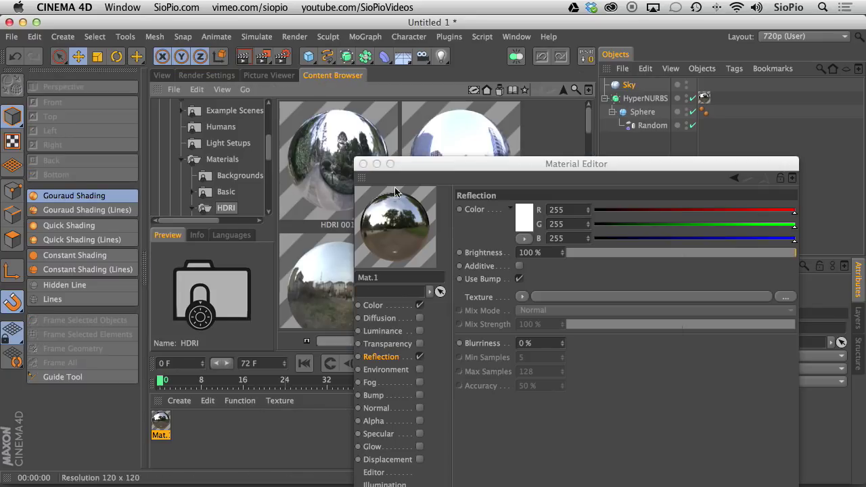
pyautogui.moveTo(415, 162); pyautogui.dragTo(423, 283)
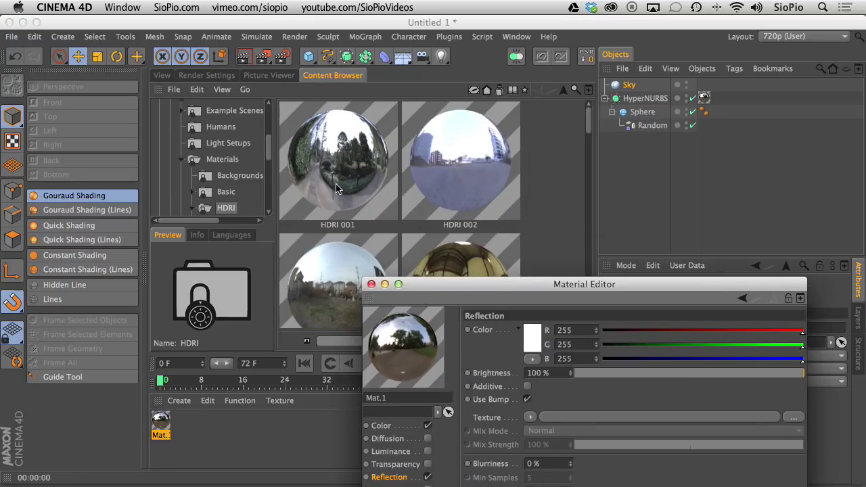
pyautogui.moveTo(340, 162); pyautogui.dragTo(632, 84)
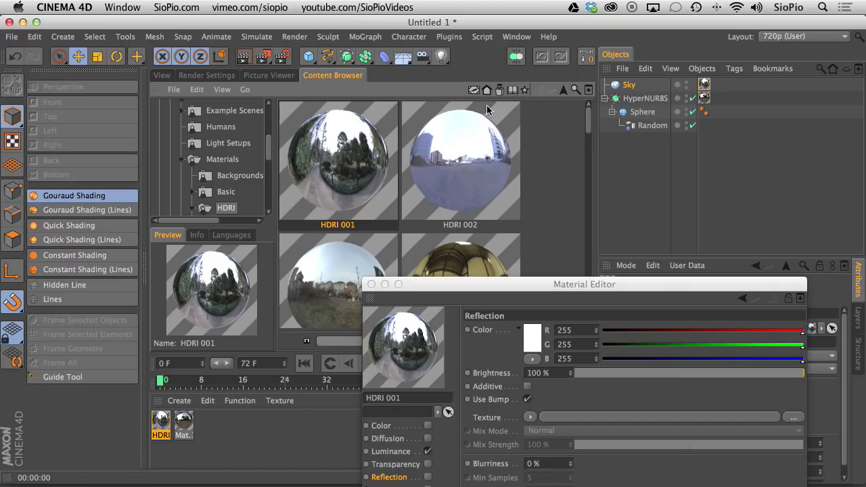
pyautogui.moveTo(422, 284); pyautogui.dragTo(454, 22)
# - Widen the live render region and frame the chrome blob reflecting the garden HDRI
pyautogui.click(162, 75)
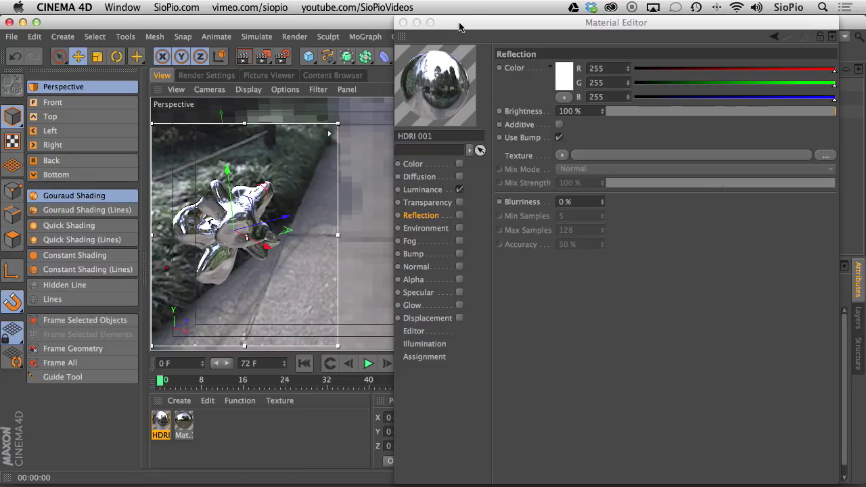
pyautogui.moveTo(460, 22); pyautogui.dragTo(451, 306)
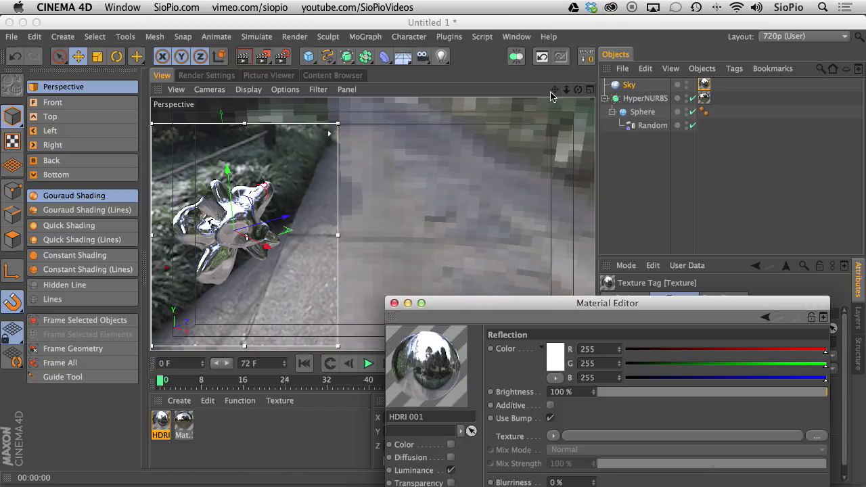
pyautogui.moveTo(567, 90); pyautogui.dragTo(760, 72)
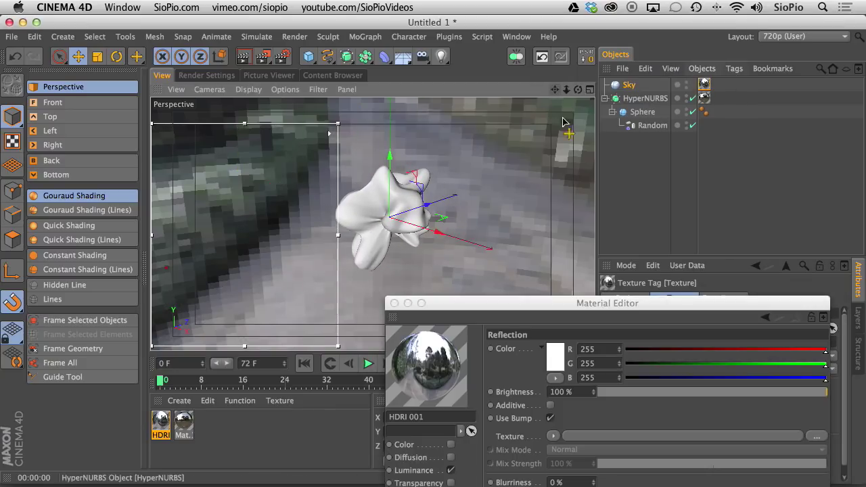
pyautogui.moveTo(338, 234); pyautogui.dragTo(573, 170)
pyautogui.moveTo(574, 92); pyautogui.dragTo(514, 80)
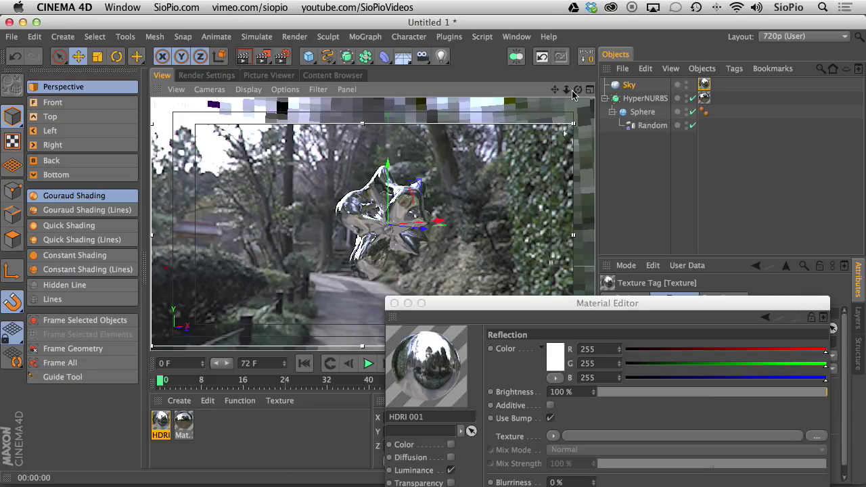
pyautogui.moveTo(576, 90); pyautogui.dragTo(660, 87)
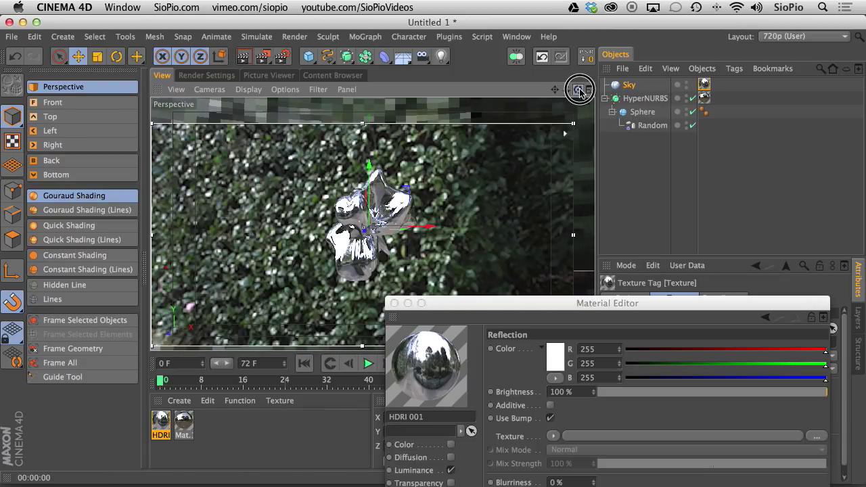
pyautogui.moveTo(577, 90); pyautogui.dragTo(425, 98)
pyautogui.moveTo(556, 91); pyautogui.dragTo(413, 103)
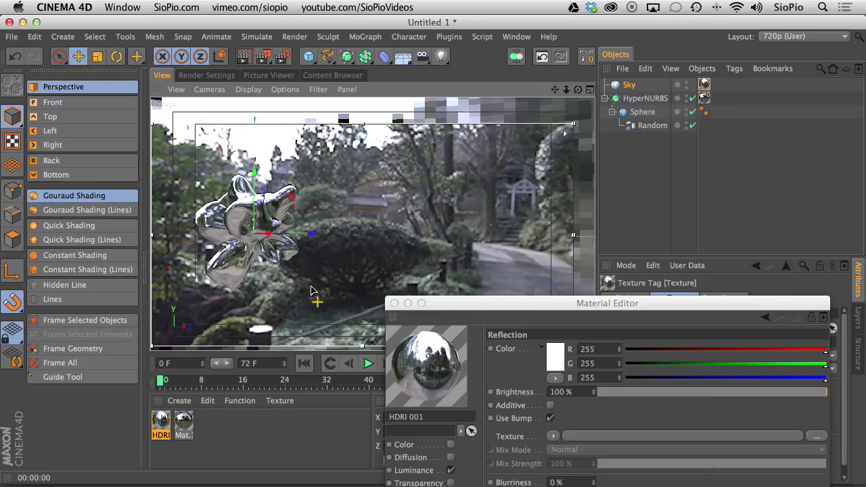
# - Add a Compositing tag to the Sky and turn off Seen by Camera
pyautogui.click(630, 86)
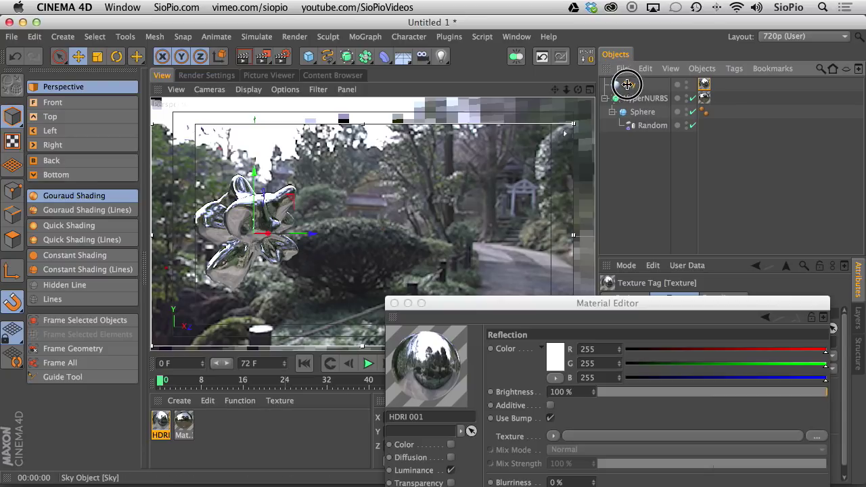
pyautogui.click(731, 68)
pyautogui.moveTo(748, 84)
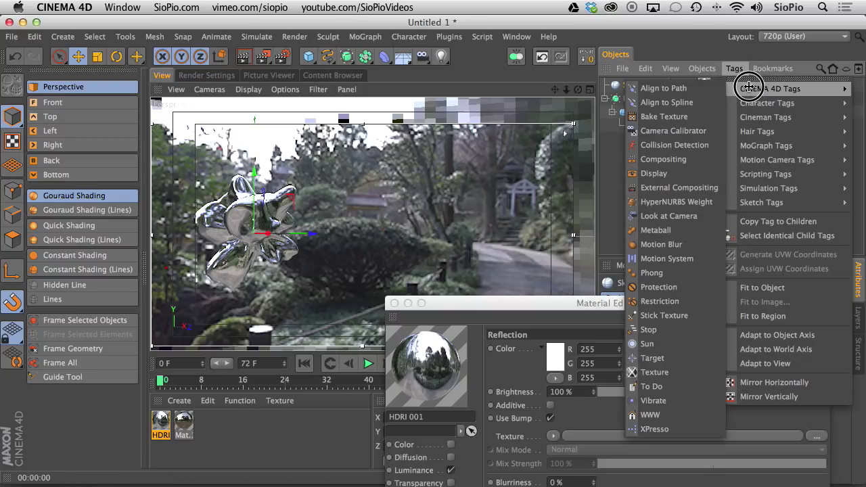
pyautogui.click(662, 159)
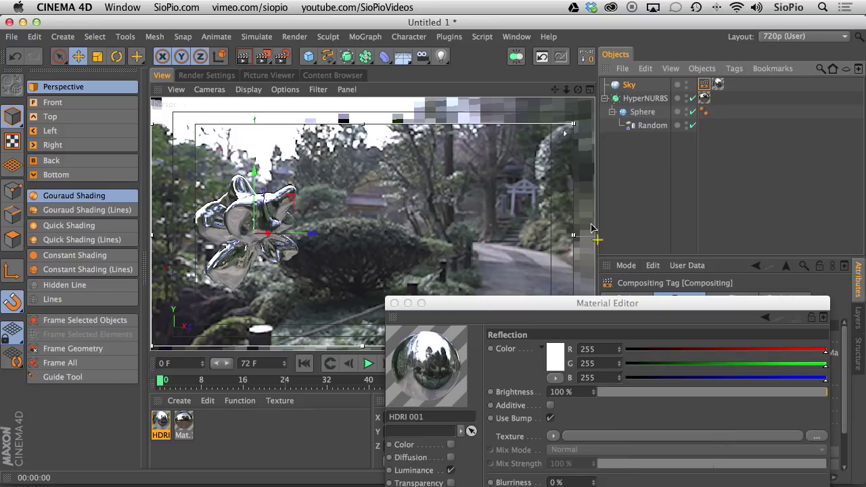
pyautogui.click(395, 303)
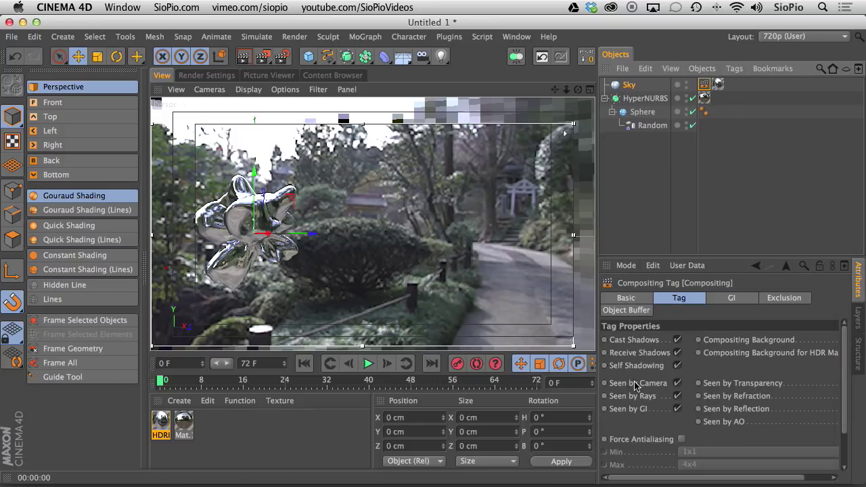
pyautogui.click(677, 383)
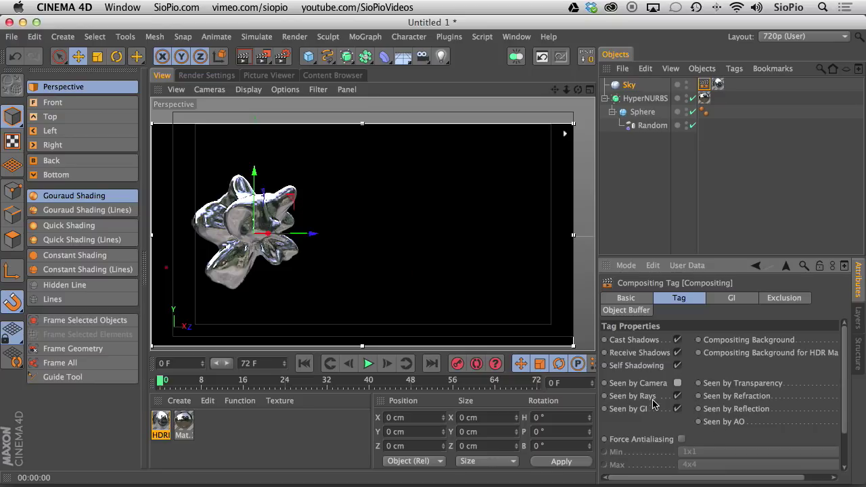
pyautogui.moveTo(756, 478); pyautogui.dragTo(783, 478)
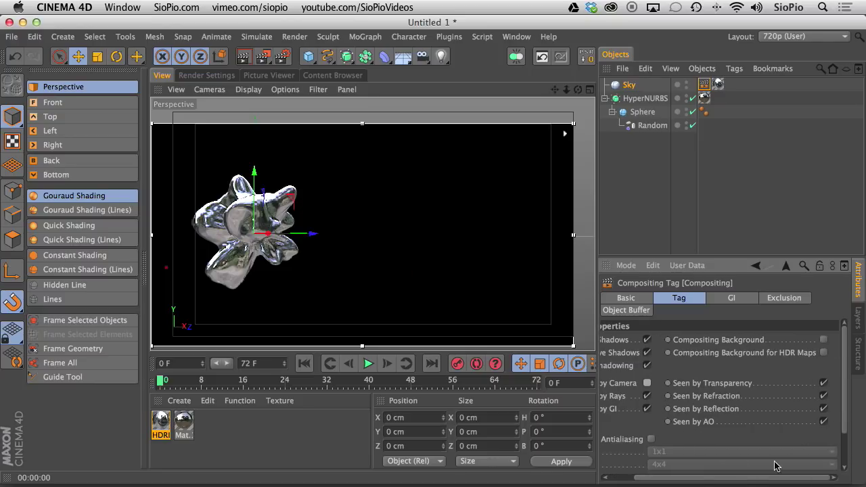
pyautogui.moveTo(643, 480); pyautogui.dragTo(613, 479)
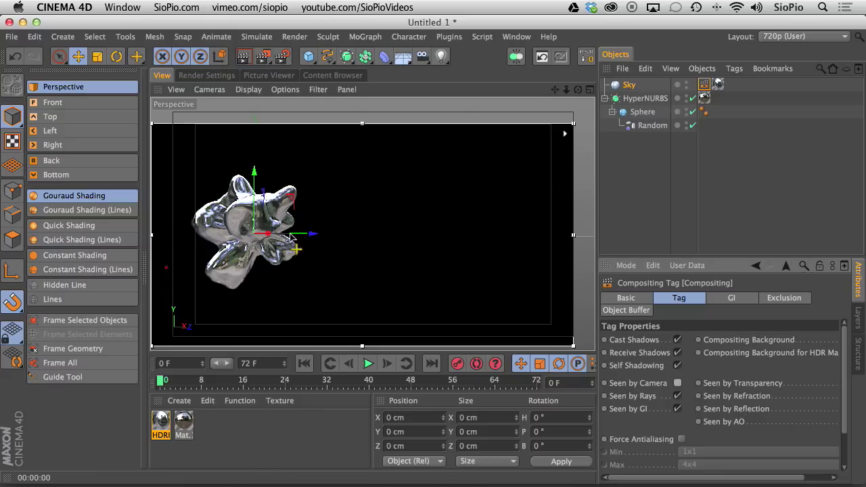
# - Load Fresnel as the texture in Mat.1's Reflection channel
pyautogui.doubleClick(703, 99)
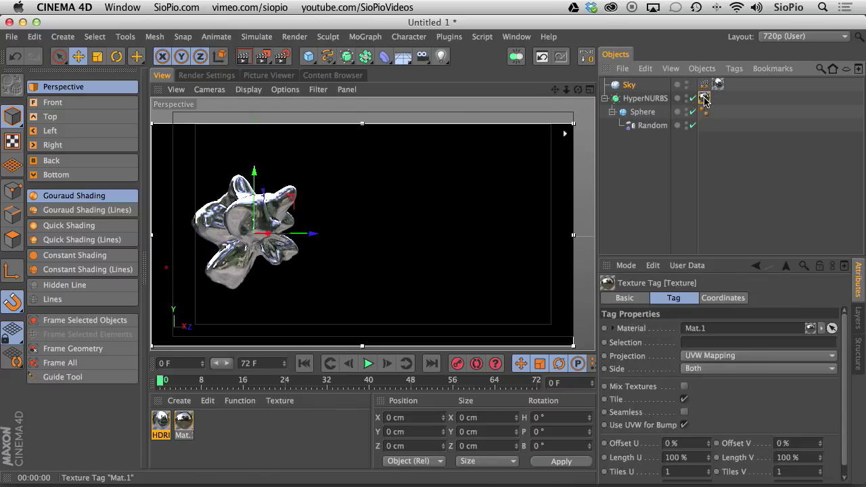
pyautogui.doubleClick(180, 425)
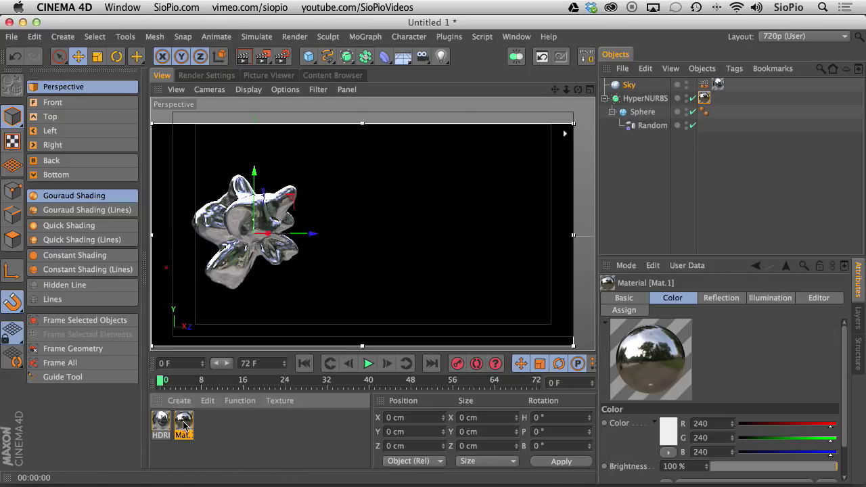
pyautogui.moveTo(376, 28); pyautogui.dragTo(539, 28)
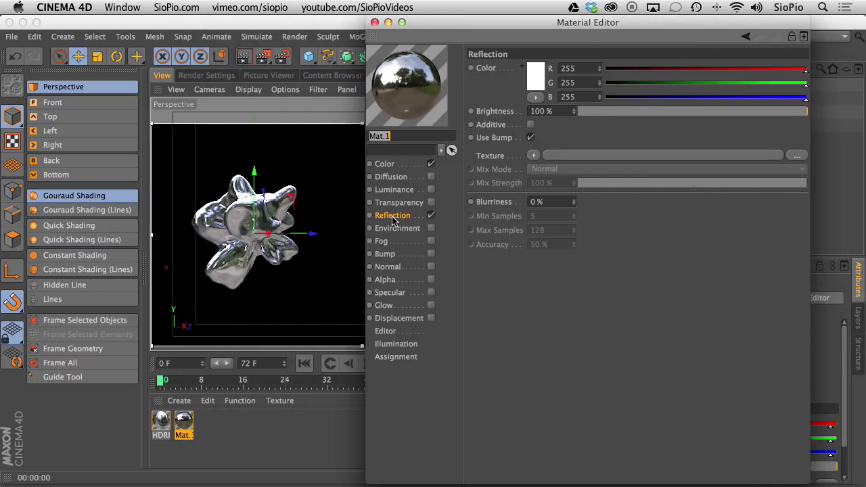
pyautogui.click(534, 154)
pyautogui.click(547, 292)
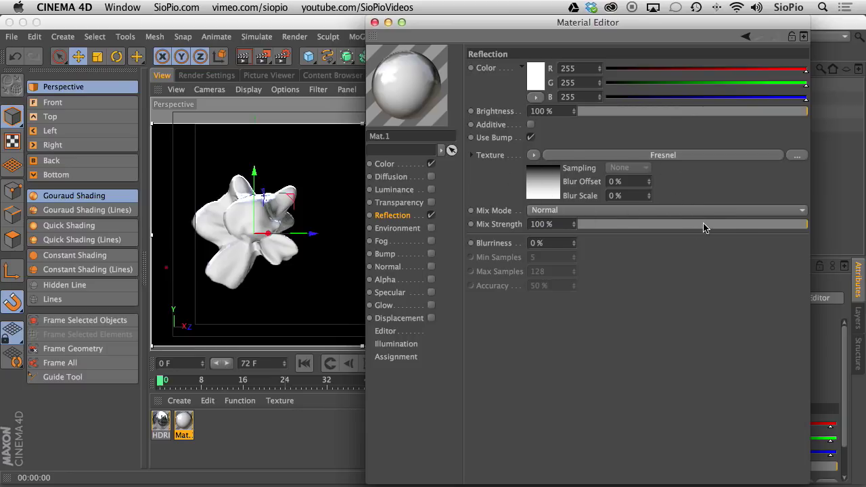
# - Set Mat.1's reflection Brightness to 80% and Fresnel Mix Strength to 50%
pyautogui.moveTo(744, 231); pyautogui.dragTo(574, 240)
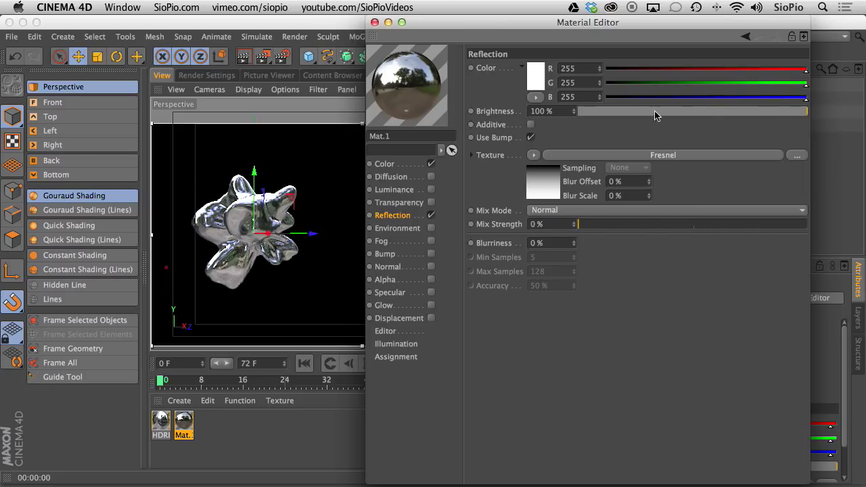
pyautogui.moveTo(780, 112); pyautogui.dragTo(761, 128)
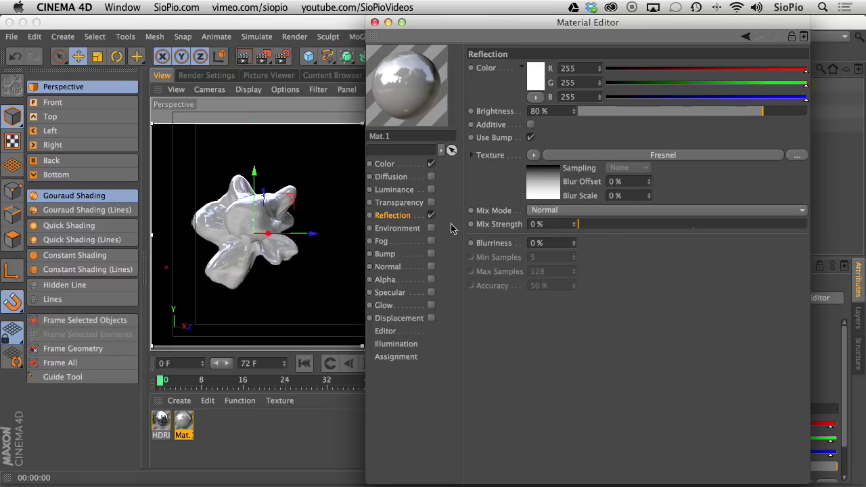
pyautogui.moveTo(587, 228)
pyautogui.mouseDown()
pyautogui.moveTo(682, 220)
pyautogui.moveTo(693, 227)
pyautogui.mouseUp()
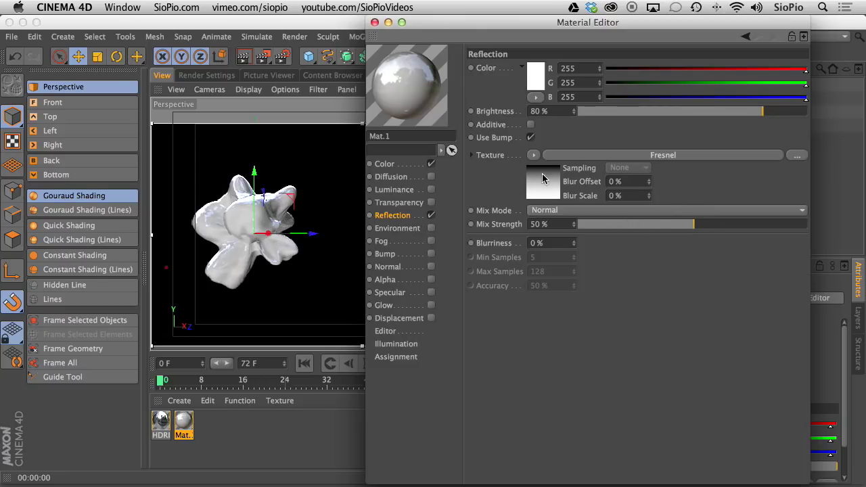
pyautogui.moveTo(703, 226); pyautogui.dragTo(831, 219)
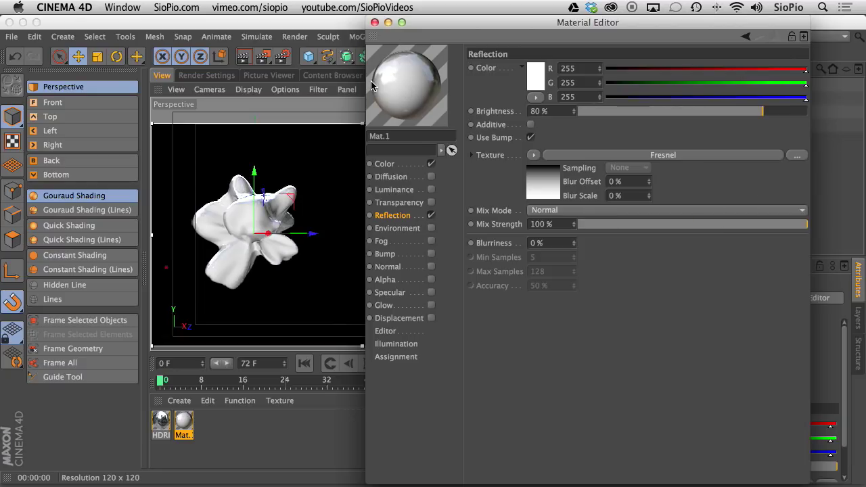
pyautogui.moveTo(733, 224); pyautogui.dragTo(693, 230)
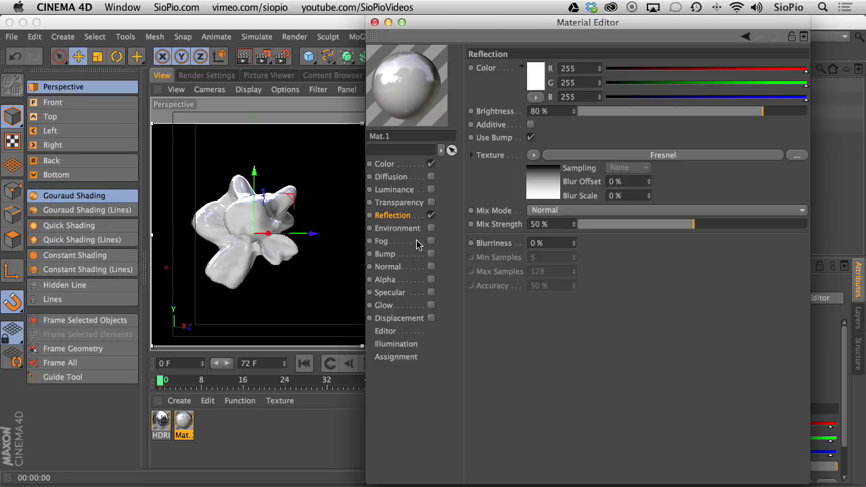
pyautogui.click(373, 23)
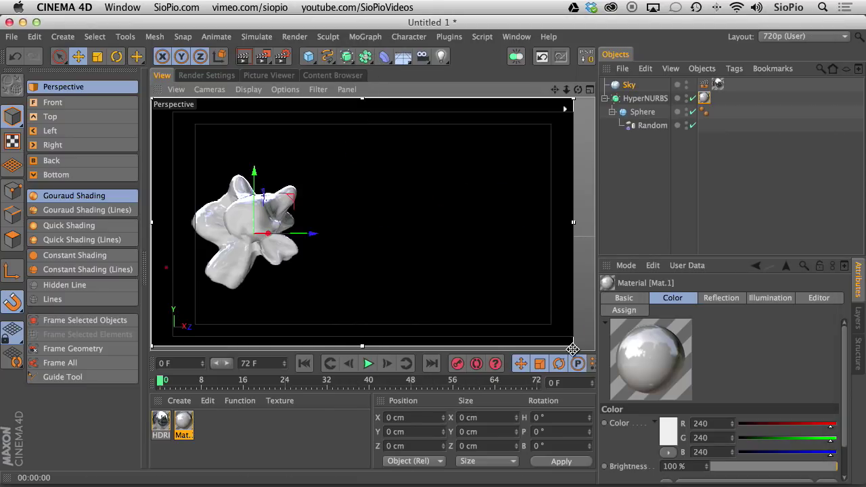
# - Add a Background object from the environment objects list
pyautogui.moveTo(573, 347); pyautogui.dragTo(605, 367)
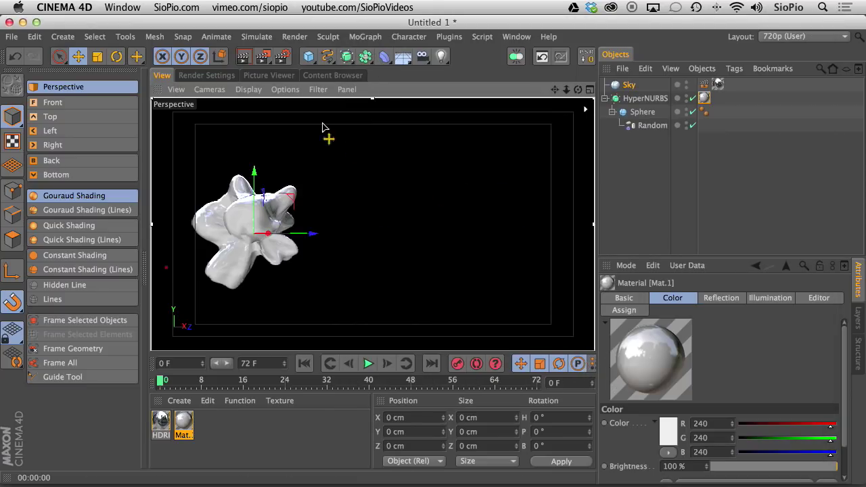
pyautogui.click(401, 60)
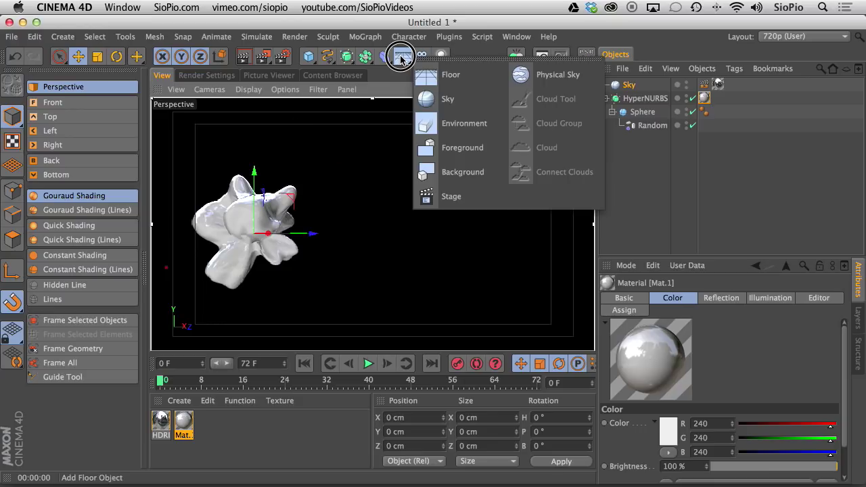
pyautogui.click(452, 174)
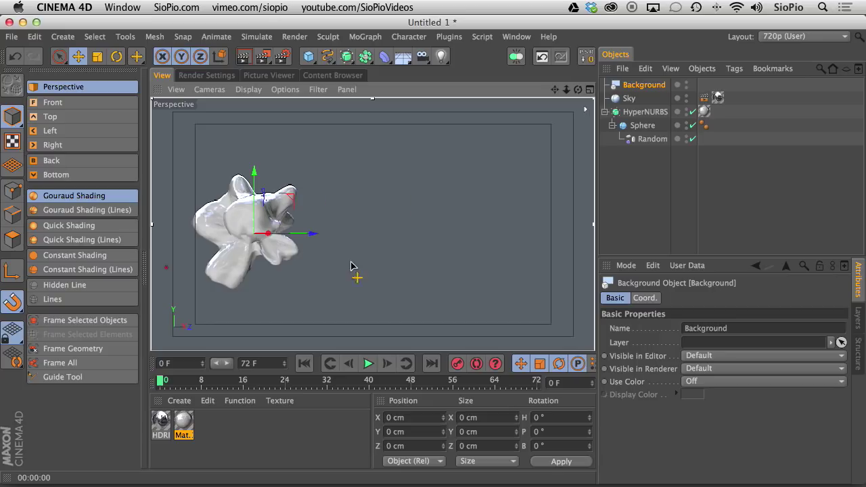
# - Create a new material named Mat and apply it to the Background
pyautogui.doubleClick(210, 442)
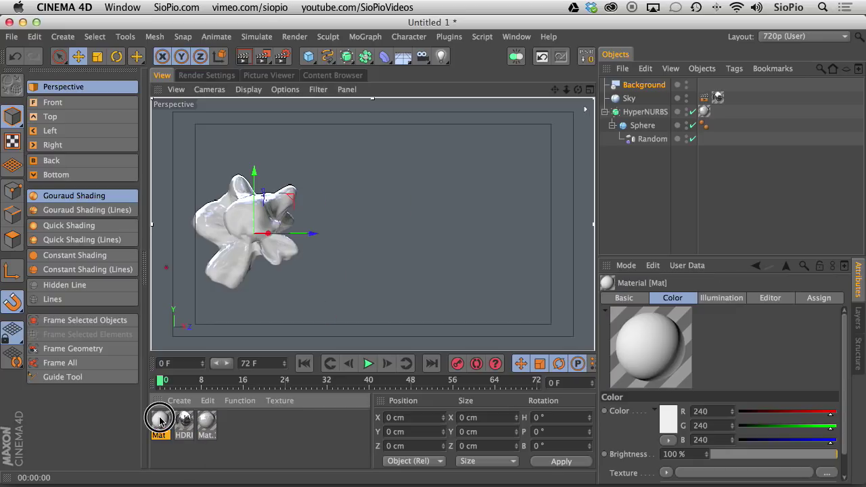
pyautogui.doubleClick(160, 420)
pyautogui.moveTo(373, 22); pyautogui.dragTo(382, 17)
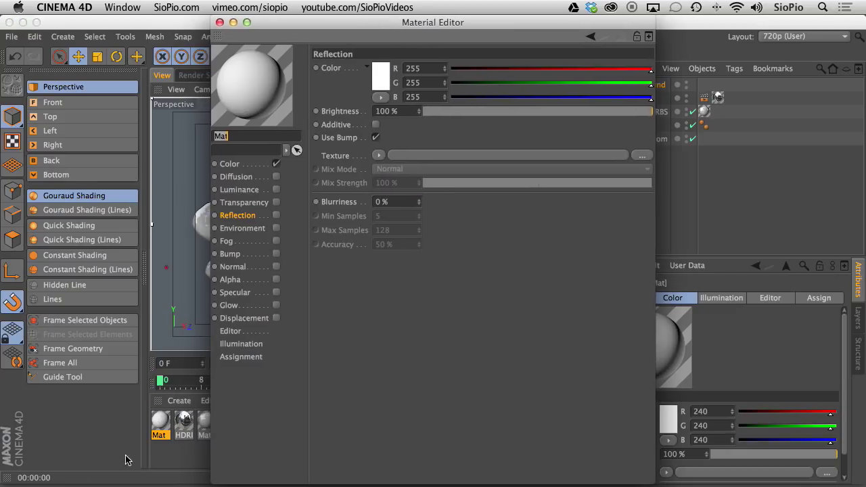
pyautogui.moveTo(160, 422); pyautogui.dragTo(663, 86)
pyautogui.moveTo(404, 28); pyautogui.dragTo(634, 28)
# - Turn Mat's Color off and Luminance on with a Gradient texture at Normal mix
pyautogui.click(470, 190)
pyautogui.click(506, 163)
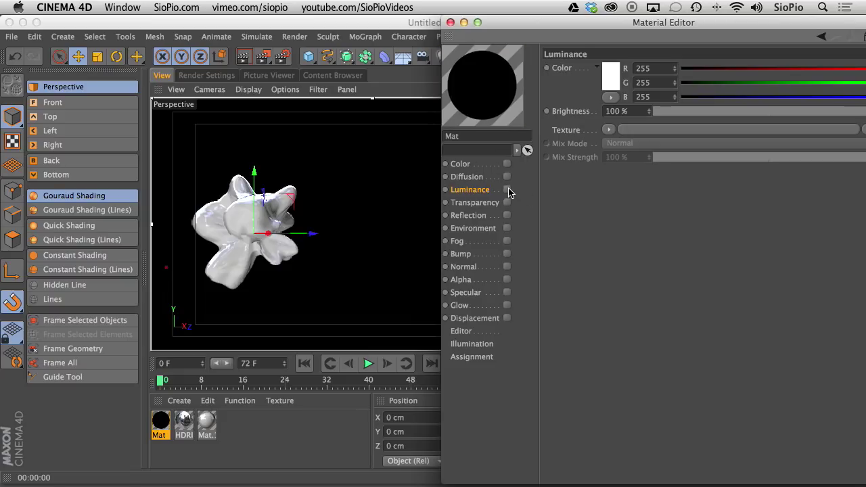
pyautogui.click(506, 190)
pyautogui.click(608, 129)
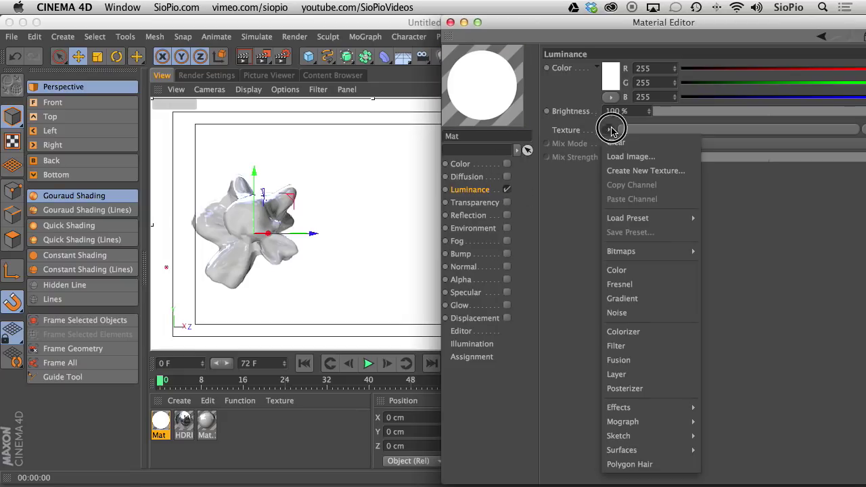
pyautogui.click(612, 295)
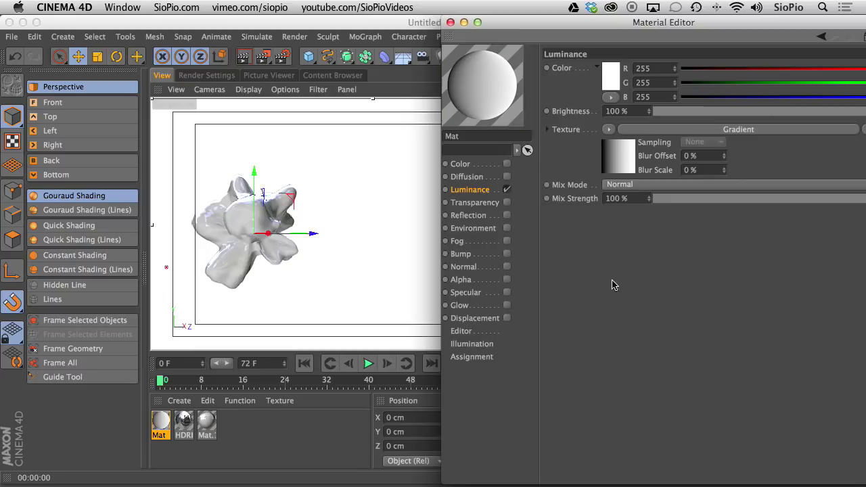
pyautogui.click(615, 186)
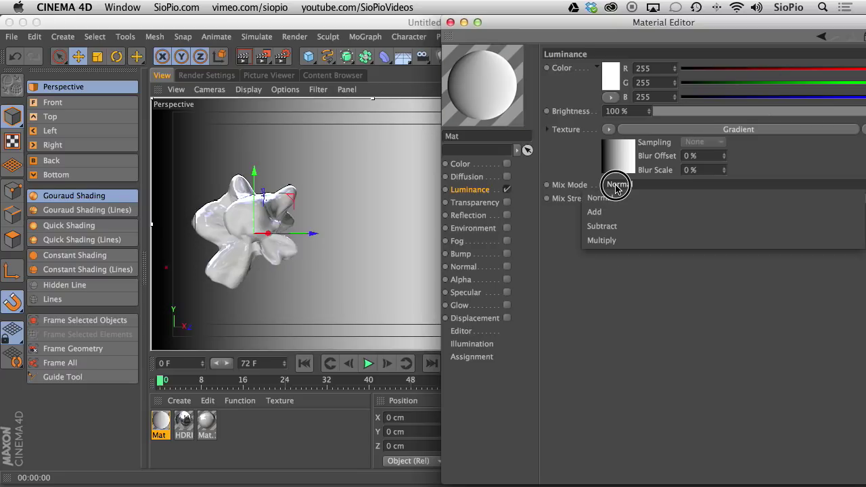
pyautogui.click(548, 286)
# - Make the Luminance gradient 2D – Circular and invert its knots for a white centre
pyautogui.moveTo(497, 20); pyautogui.dragTo(504, 252)
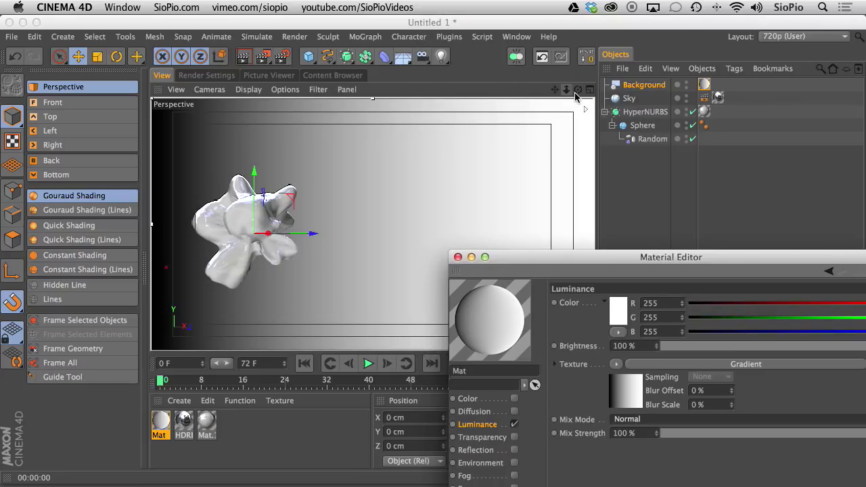
pyautogui.moveTo(578, 89); pyautogui.dragTo(242, 193)
pyautogui.moveTo(576, 91); pyautogui.dragTo(176, 304)
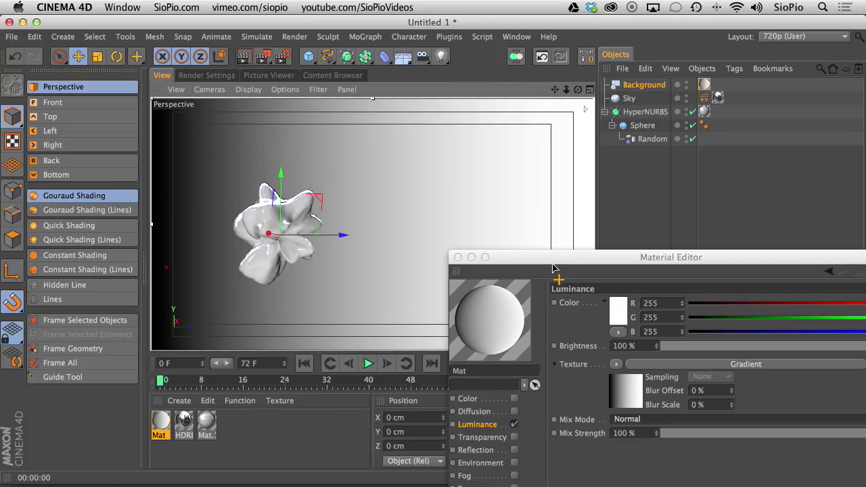
pyautogui.moveTo(518, 258); pyautogui.dragTo(482, 22)
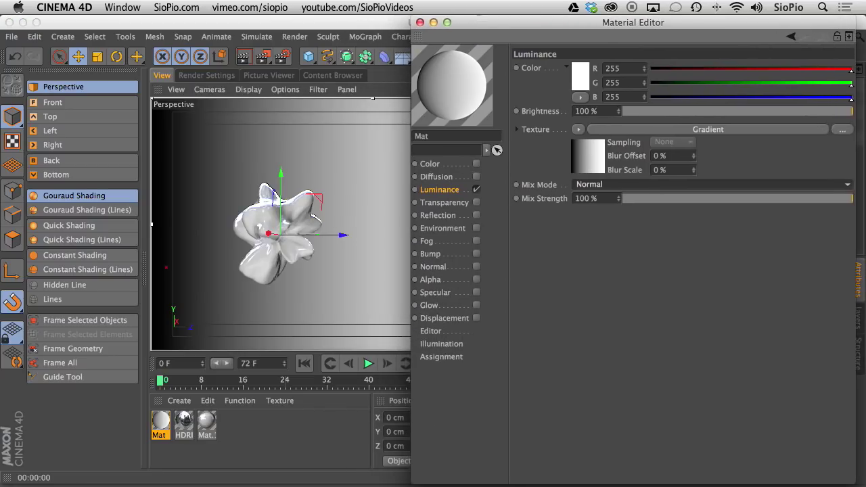
pyautogui.click(588, 166)
pyautogui.click(594, 183)
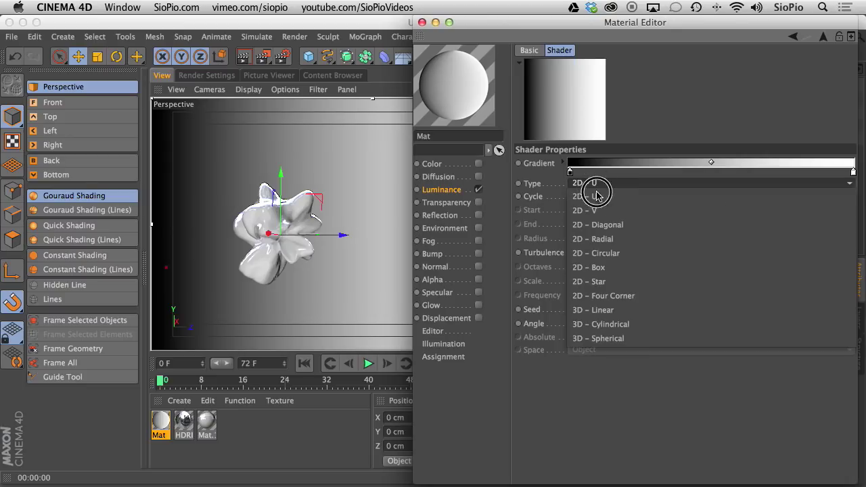
pyautogui.click(599, 253)
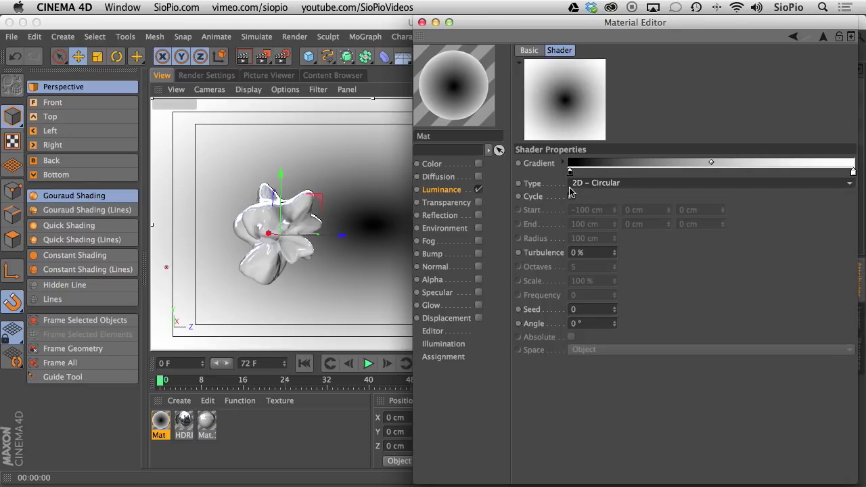
pyautogui.rightClick(570, 171)
pyautogui.click(586, 180)
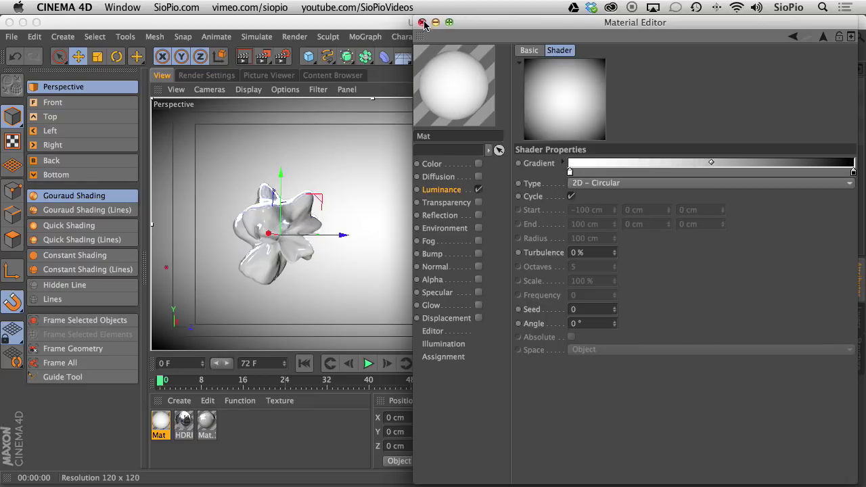
# - Orbit around the blob and render a preview of the vignette background
pyautogui.click(421, 23)
pyautogui.click(579, 92)
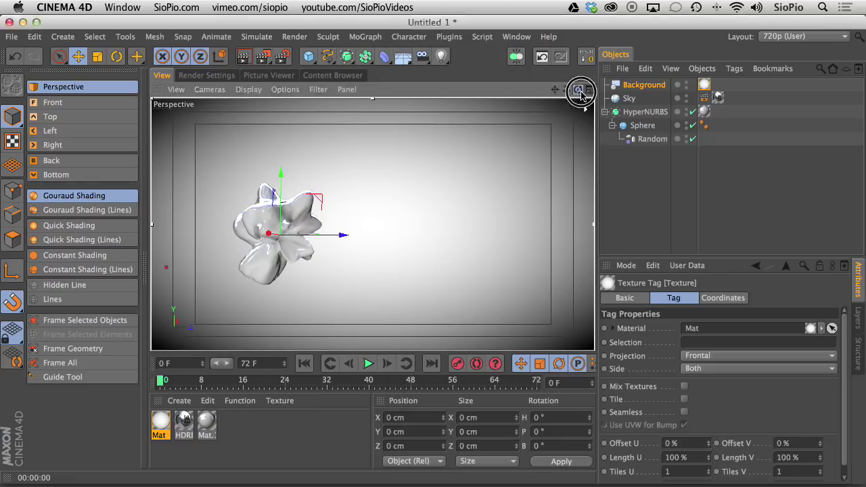
pyautogui.moveTo(579, 92); pyautogui.dragTo(382, 127)
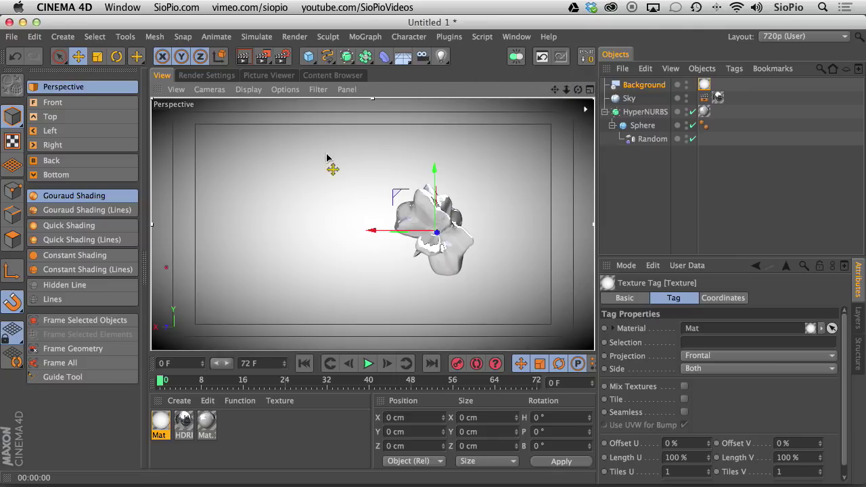
pyautogui.moveTo(578, 91); pyautogui.dragTo(850, 96)
pyautogui.hotkey('ctrl', 'r')
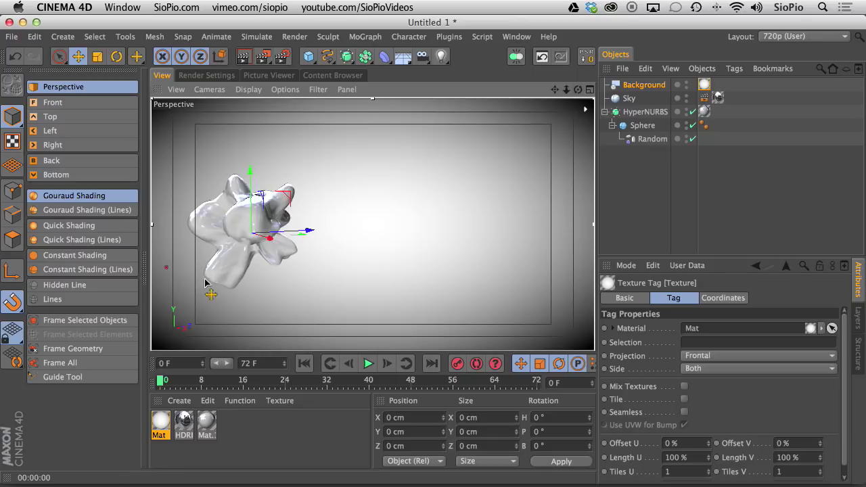
# - Change the gradient's white centre knot to a light blue
pyautogui.doubleClick(162, 421)
pyautogui.moveTo(423, 24); pyautogui.dragTo(593, 23)
pyautogui.click(556, 157)
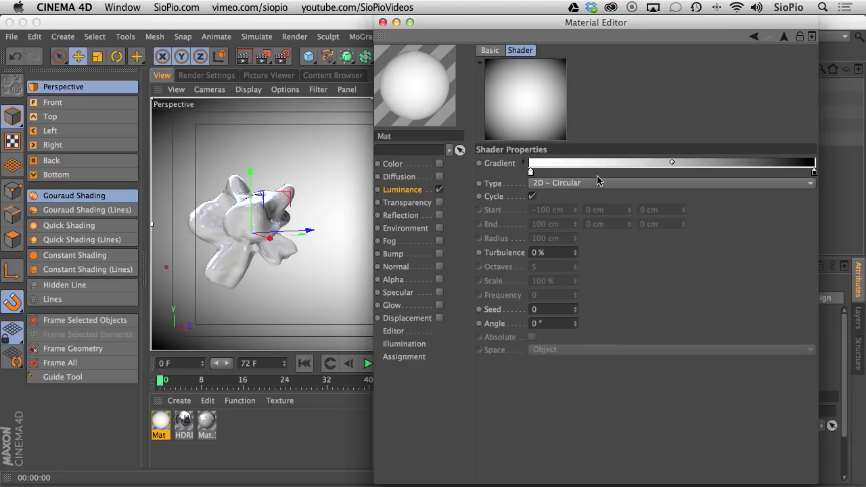
pyautogui.doubleClick(531, 172)
pyautogui.moveTo(553, 130); pyautogui.dragTo(572, 131)
pyautogui.moveTo(502, 167)
pyautogui.mouseDown()
pyautogui.moveTo(494, 158)
pyautogui.moveTo(495, 166)
pyautogui.mouseUp()
pyautogui.click(552, 228)
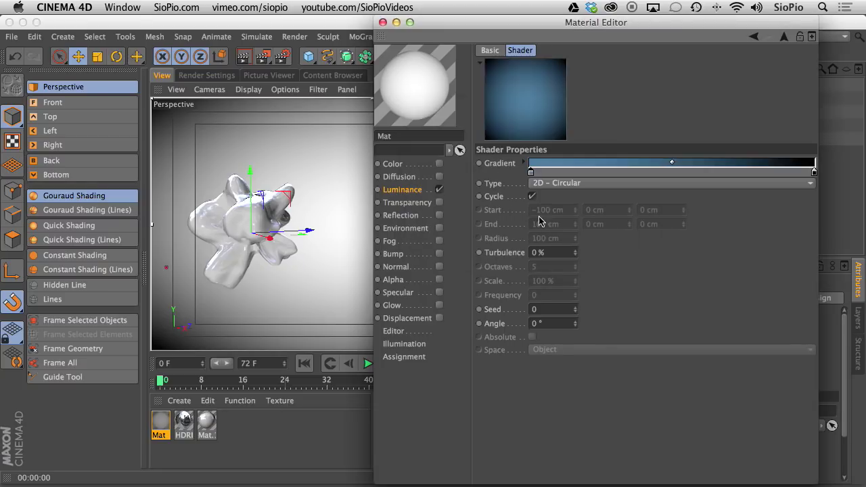
# - Change the gradient's black edge knot to a dark blue at hue 226°
pyautogui.doubleClick(814, 173)
pyautogui.moveTo(764, 112); pyautogui.dragTo(573, 158)
pyautogui.click(622, 177)
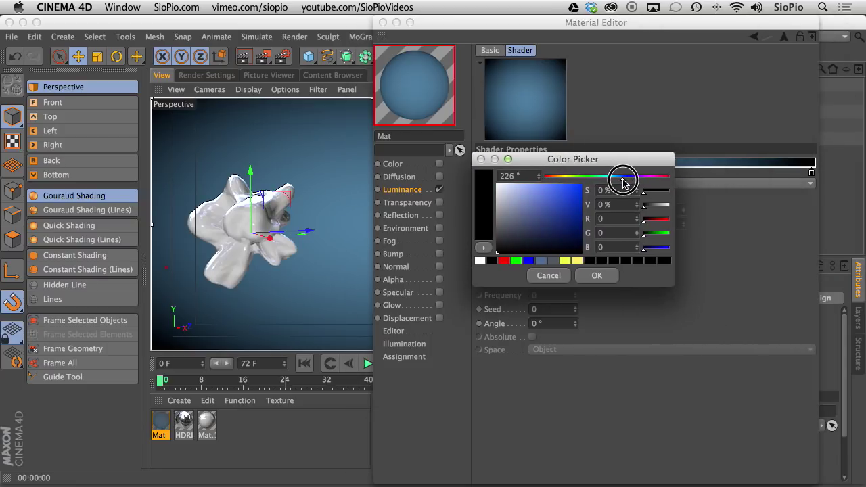
pyautogui.click(537, 232)
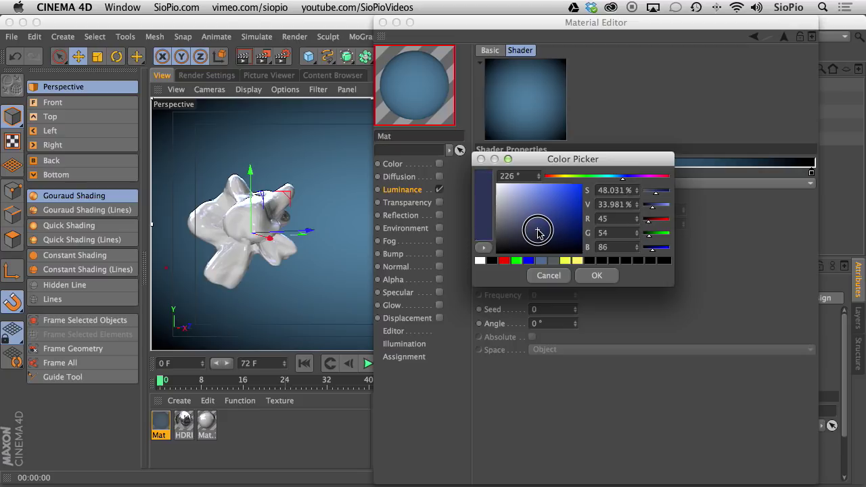
pyautogui.click(593, 276)
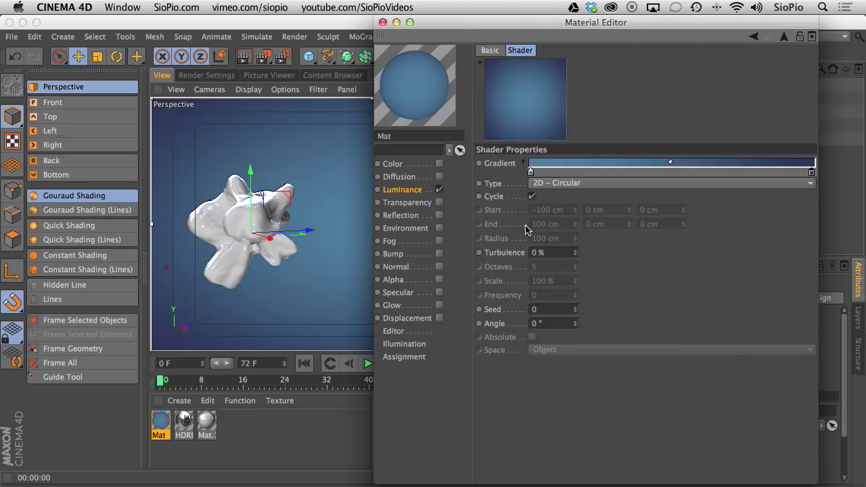
pyautogui.click(382, 23)
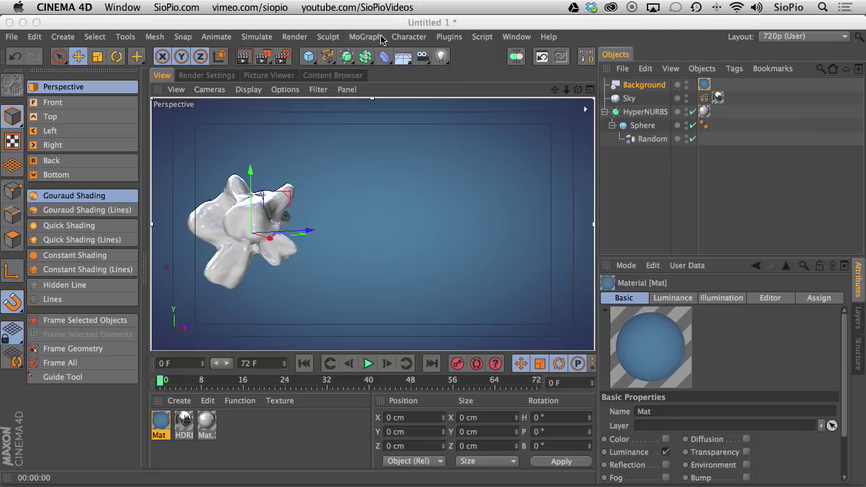
# - Set Mat.1's Color to R 74, G 124, B 178 and render a preview
pyautogui.doubleClick(203, 426)
pyautogui.moveTo(343, 22); pyautogui.dragTo(550, 23)
pyautogui.click(440, 165)
pyautogui.click(706, 70)
pyautogui.moveTo(751, 83); pyautogui.dragTo(748, 84)
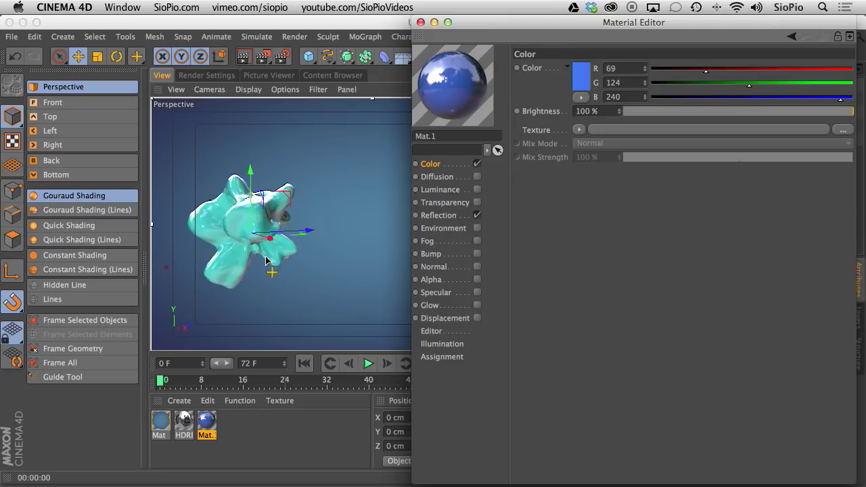
pyautogui.click(791, 97)
pyautogui.click(709, 71)
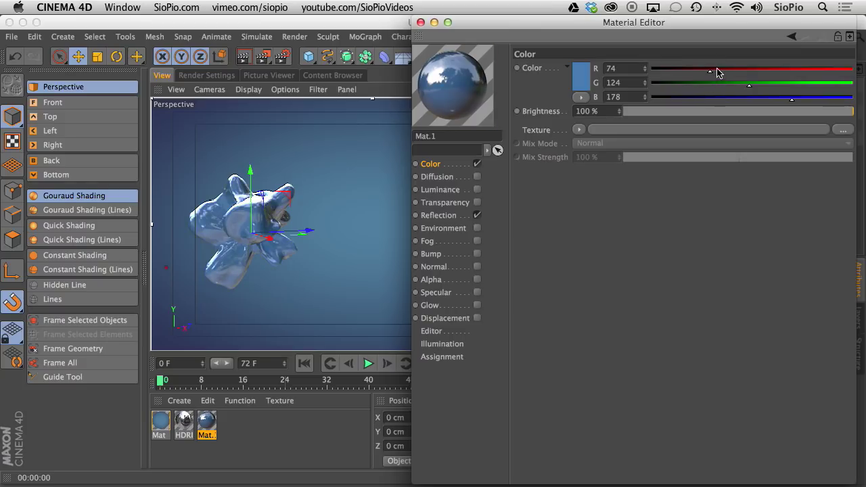
pyautogui.click(420, 23)
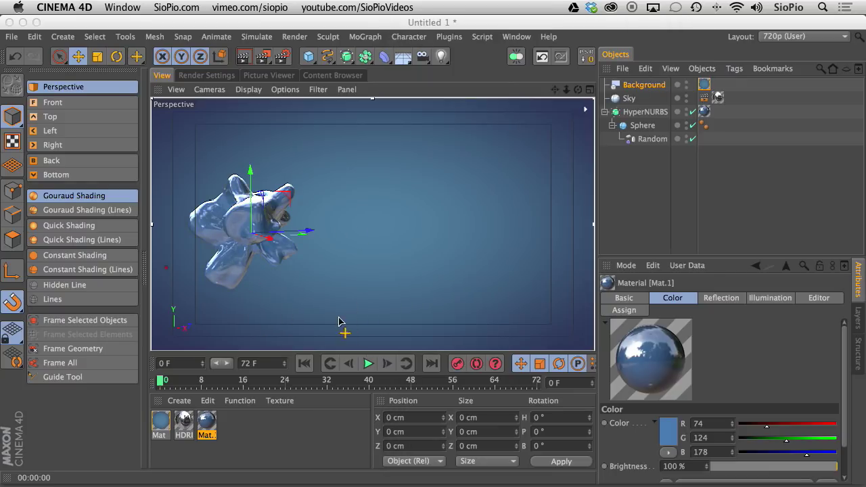
pyautogui.click(244, 56)
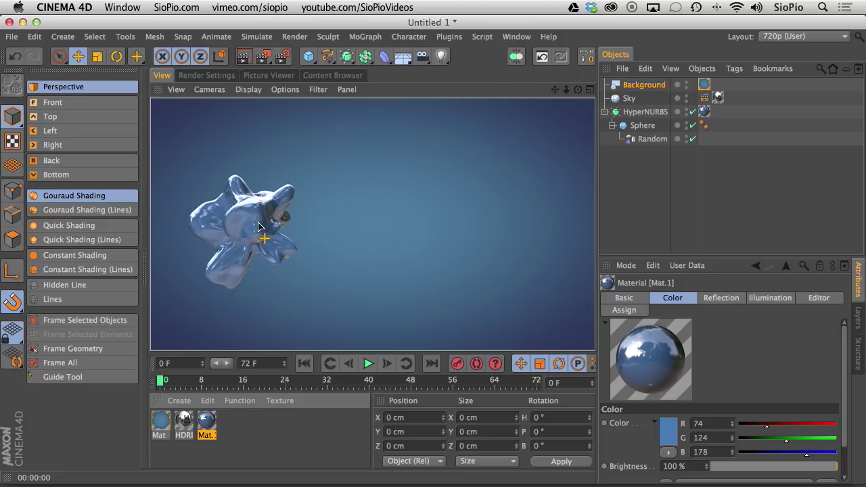
# - Set anti-aliasing to Best, keeping the Standard renderer after briefly trying Physical
pyautogui.click(208, 75)
pyautogui.click(202, 158)
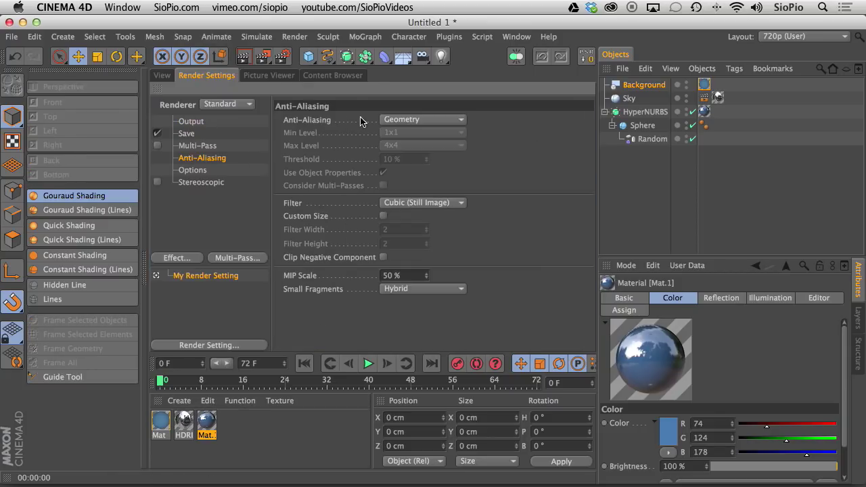
pyautogui.click(387, 122)
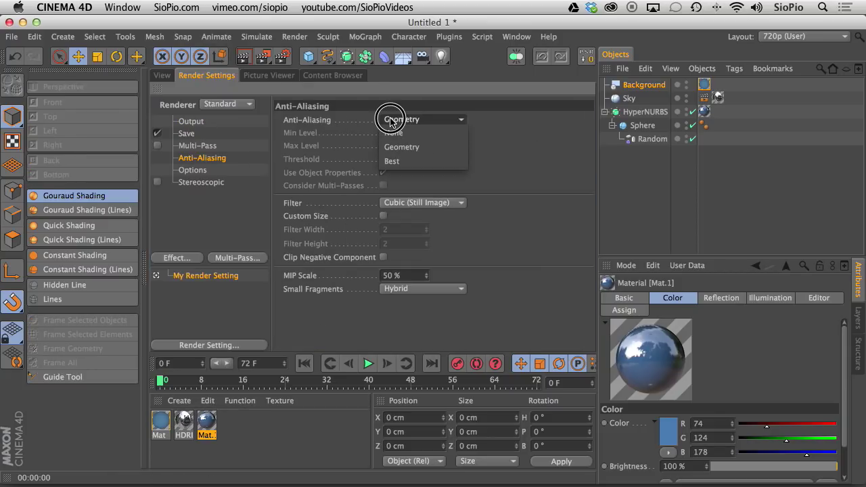
pyautogui.click(395, 159)
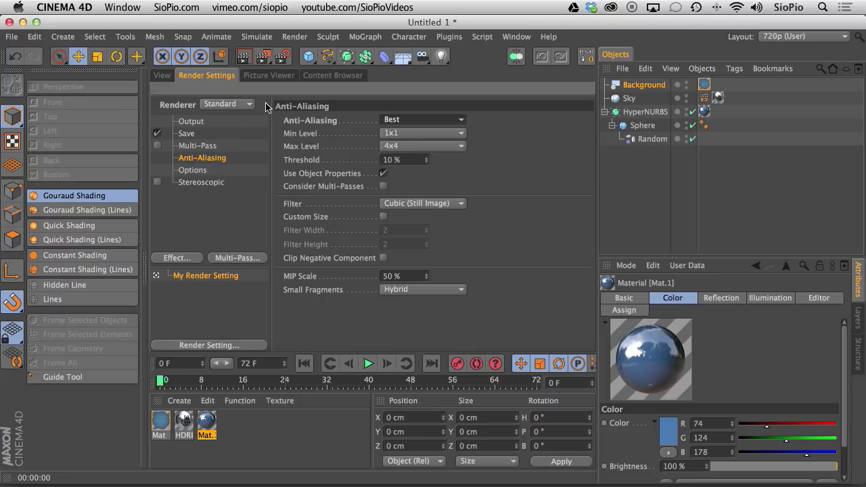
pyautogui.click(241, 109)
pyautogui.click(230, 129)
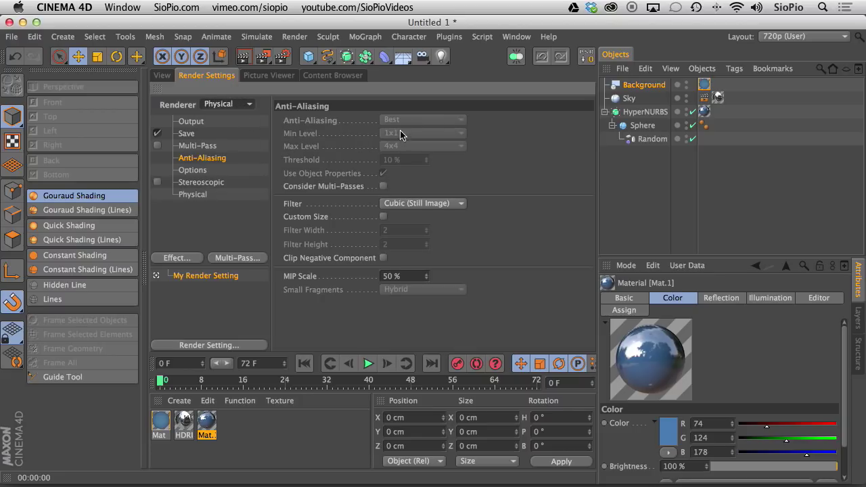
pyautogui.click(229, 104)
pyautogui.click(229, 118)
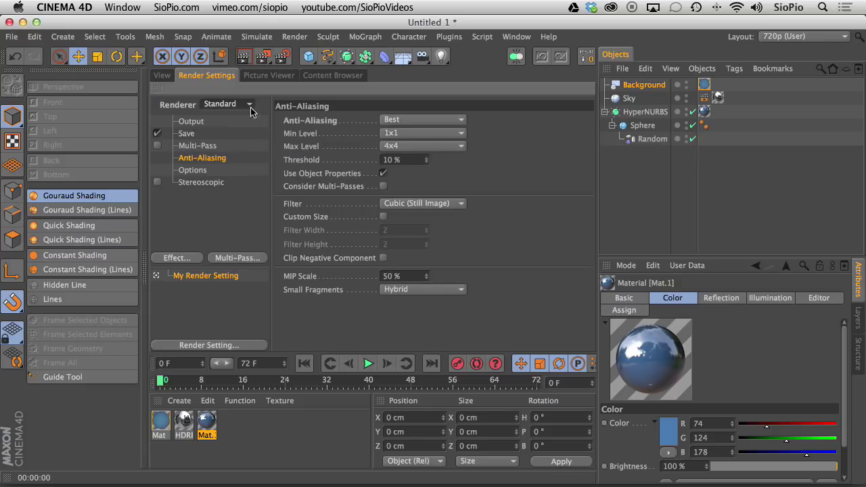
pyautogui.click(407, 122)
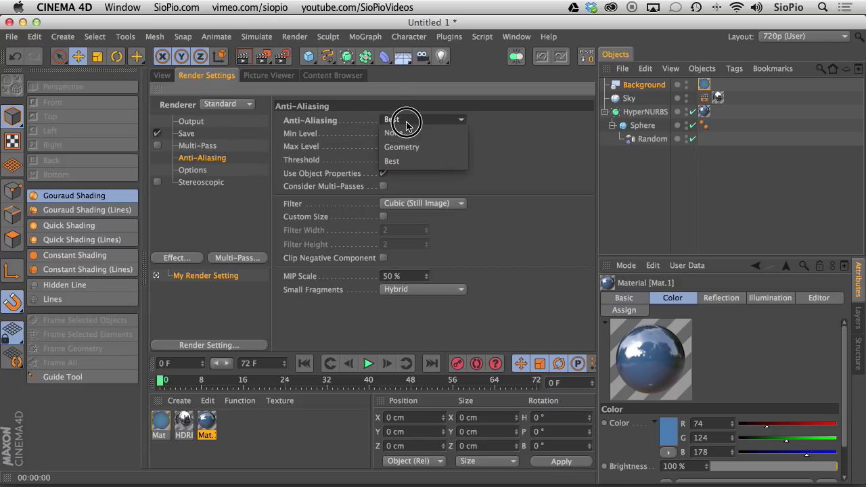
pyautogui.click(396, 159)
# - Set the anti-aliasing Max Level to 2x2 and the filter to Gauss (Animation)
pyautogui.click(405, 145)
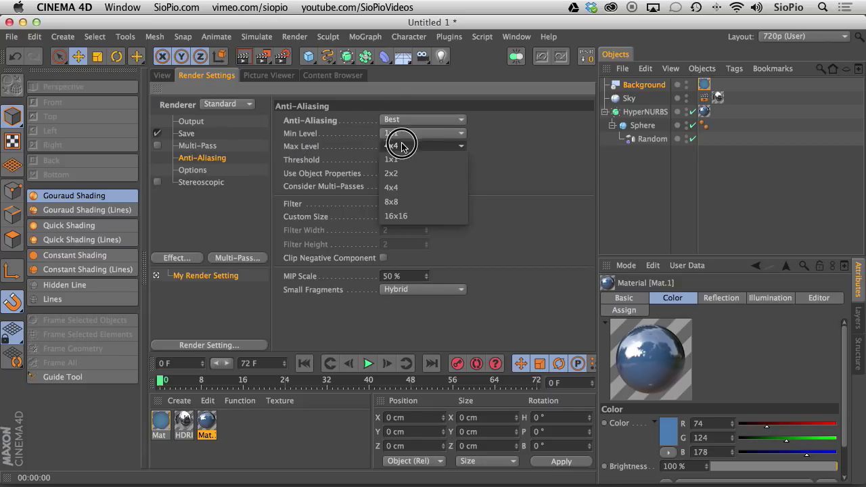
pyautogui.click(393, 174)
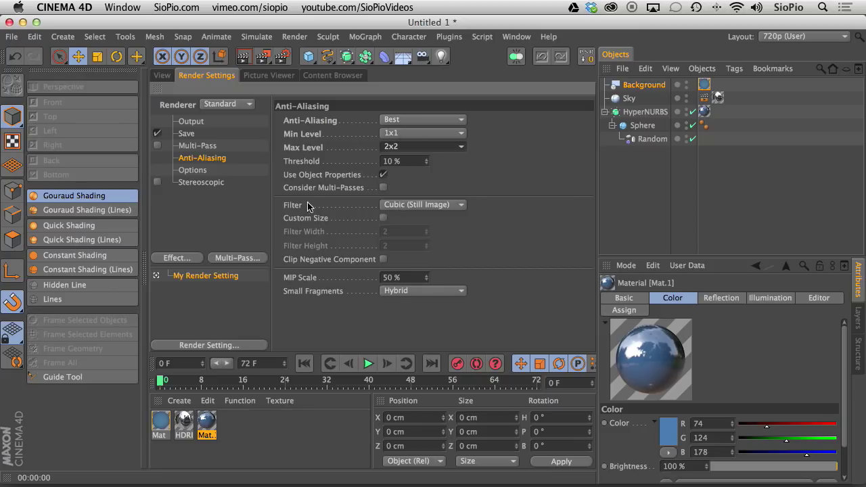
pyautogui.click(393, 204)
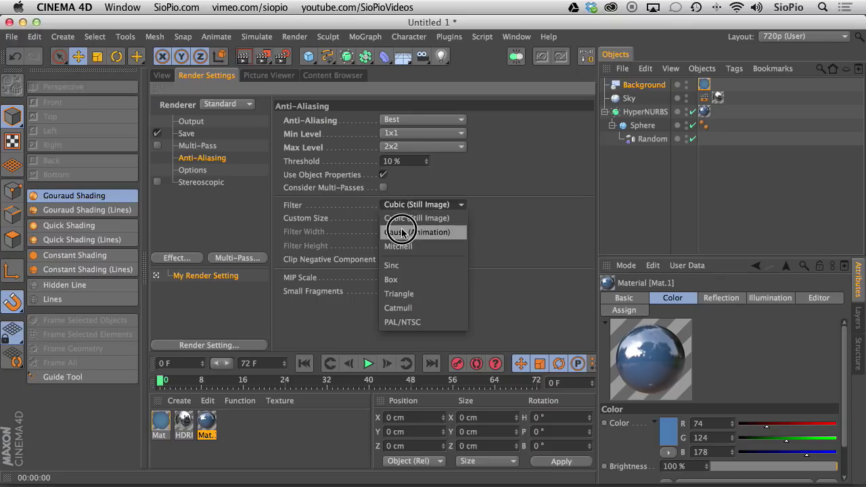
pyautogui.click(394, 232)
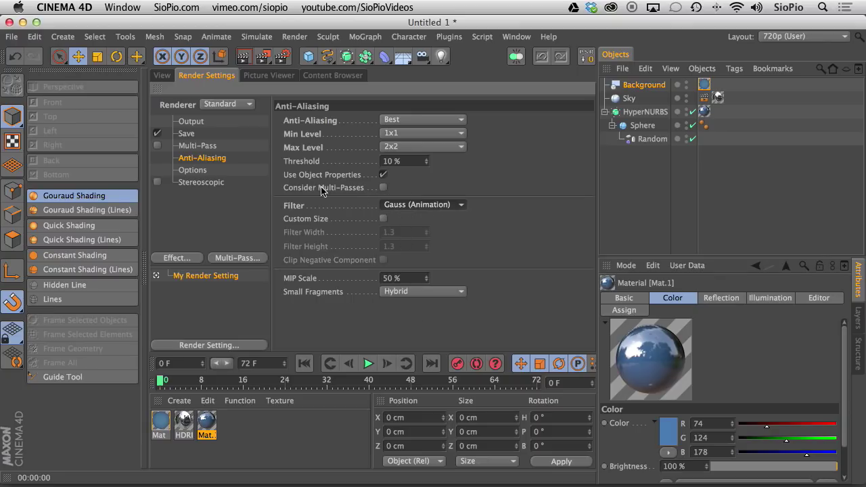
pyautogui.click(158, 76)
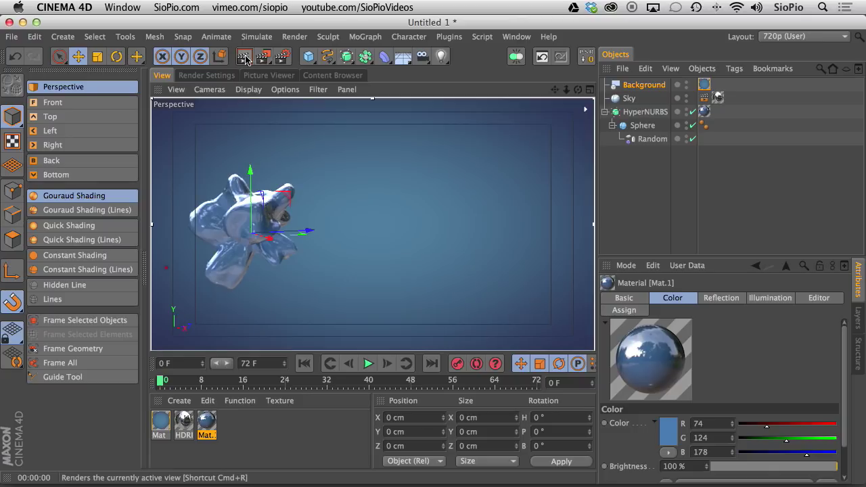
# - Render a preview of the view with Ctrl+R, then open Mat.1 in the Material Editor
pyautogui.hotkey('ctrl', 'r')
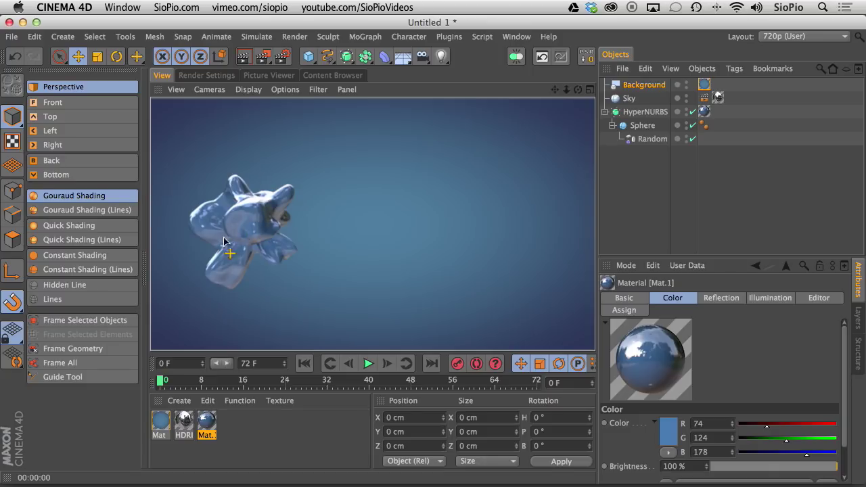
pyautogui.doubleClick(207, 421)
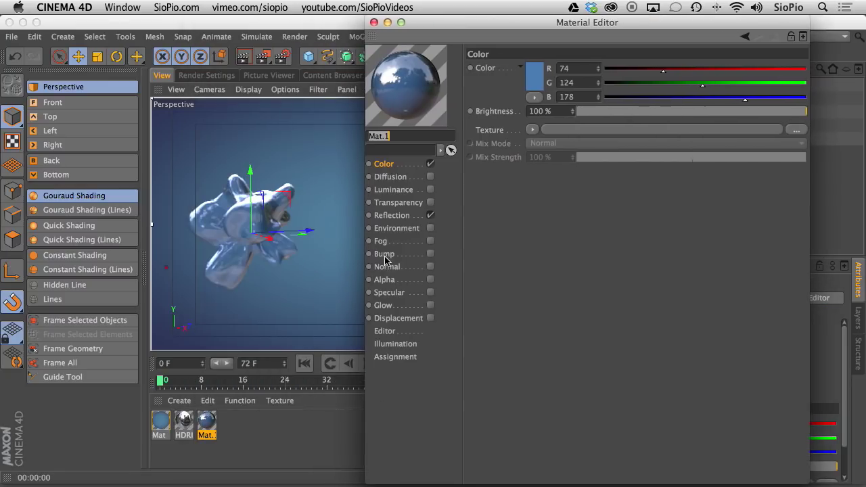
# - Enable Mat.1's Bump channel with the Water shader as its texture and animate the preview
pyautogui.click(384, 256)
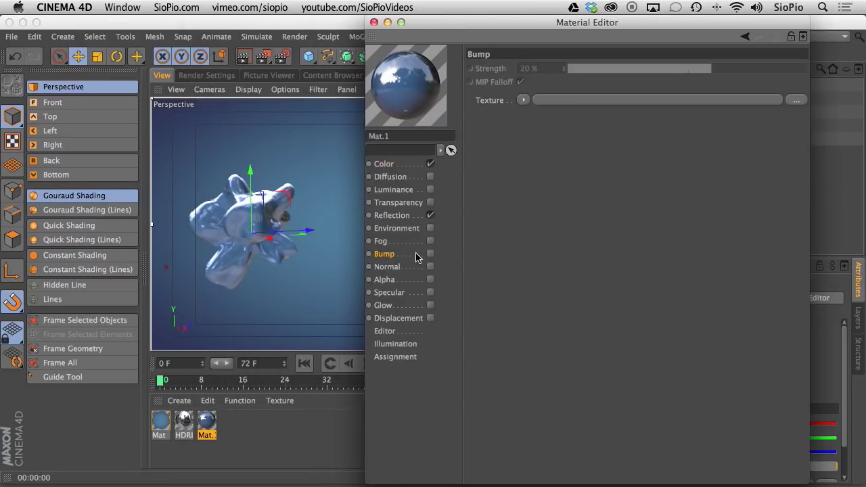
pyautogui.click(430, 254)
pyautogui.click(522, 100)
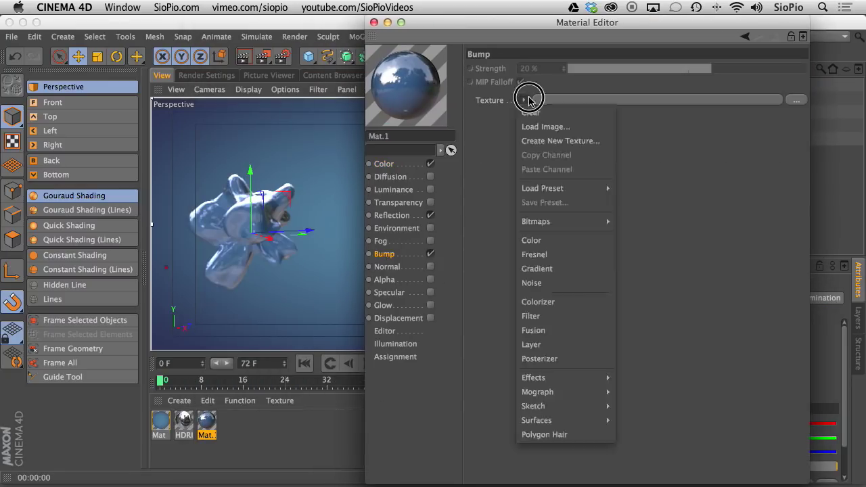
pyautogui.moveTo(541, 423)
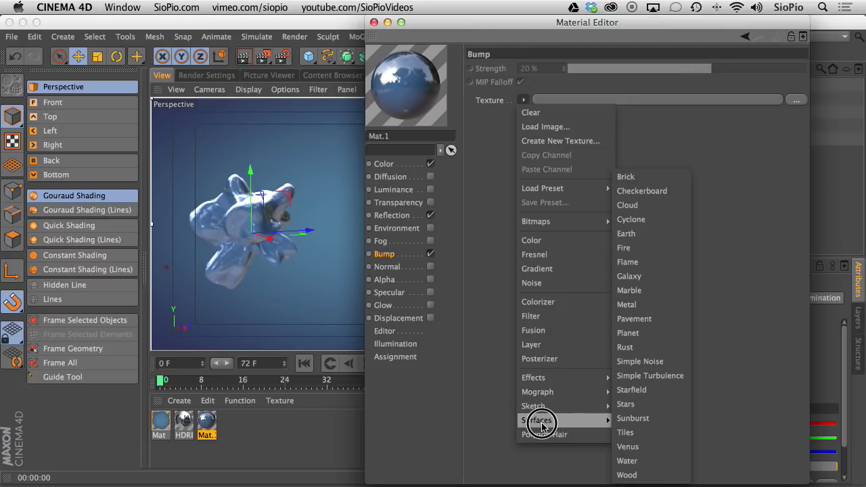
pyautogui.click(627, 461)
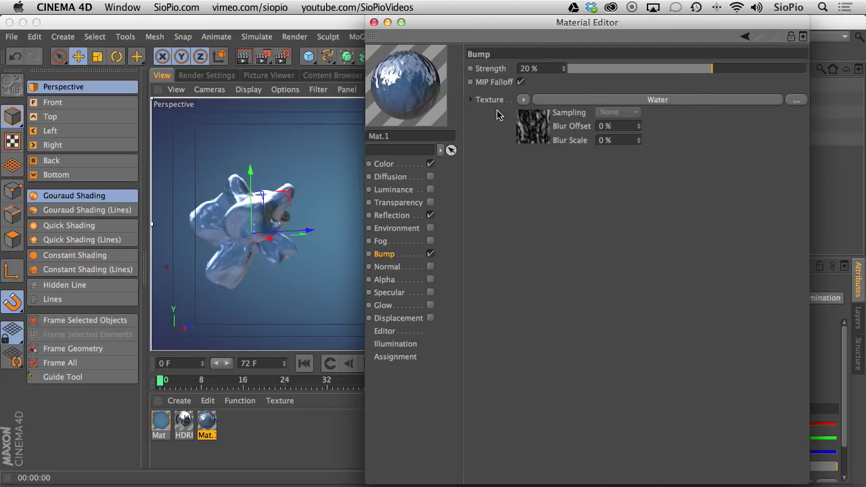
pyautogui.rightClick(404, 94)
pyautogui.click(446, 31)
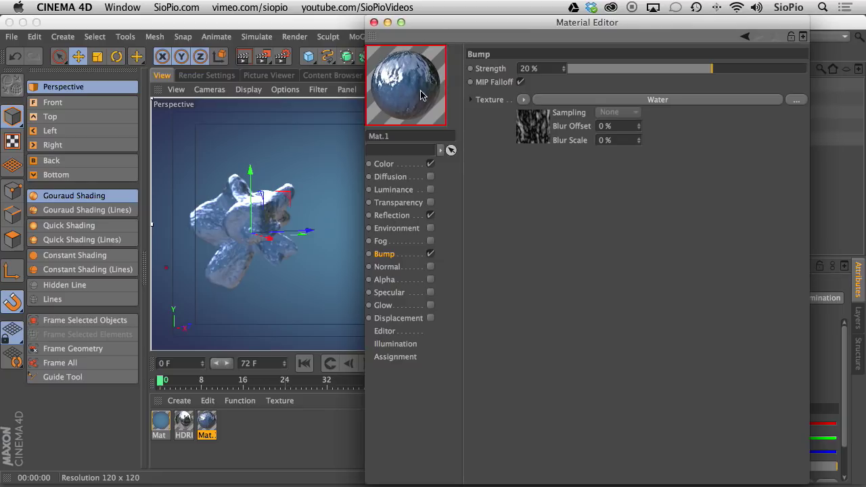
# - Raise the Water shader's Wind to 3, re-animate the preview, and close the Material Editor
pyautogui.click(531, 126)
pyautogui.click(534, 227)
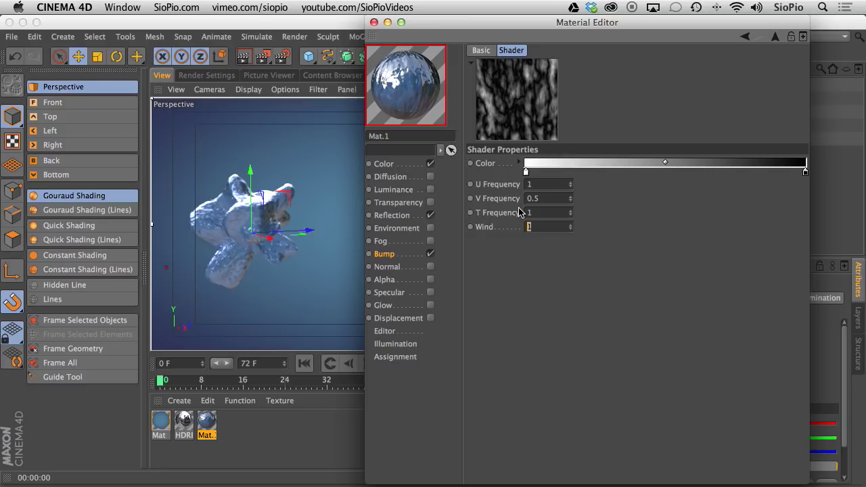
pyautogui.write('3')
pyautogui.press('Return')
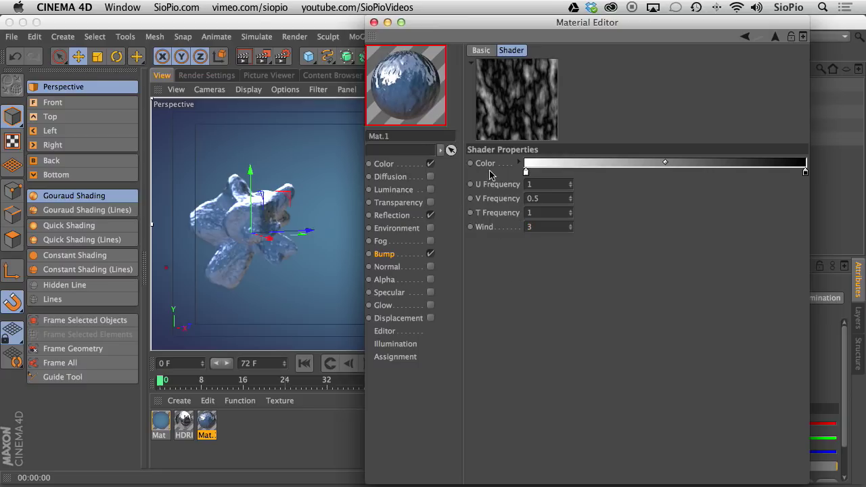
pyautogui.rightClick(409, 95)
pyautogui.click(444, 33)
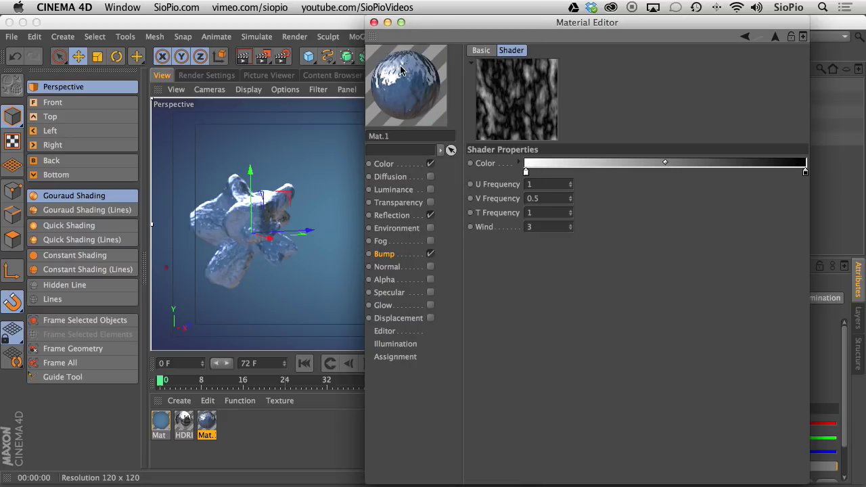
pyautogui.click(374, 23)
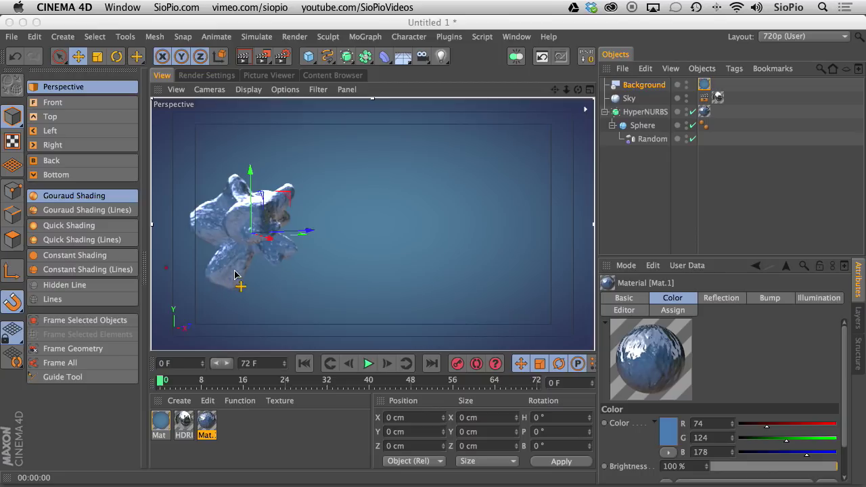
pyautogui.doubleClick(207, 420)
pyautogui.moveTo(379, 30); pyautogui.dragTo(550, 30)
pyautogui.click(760, 68)
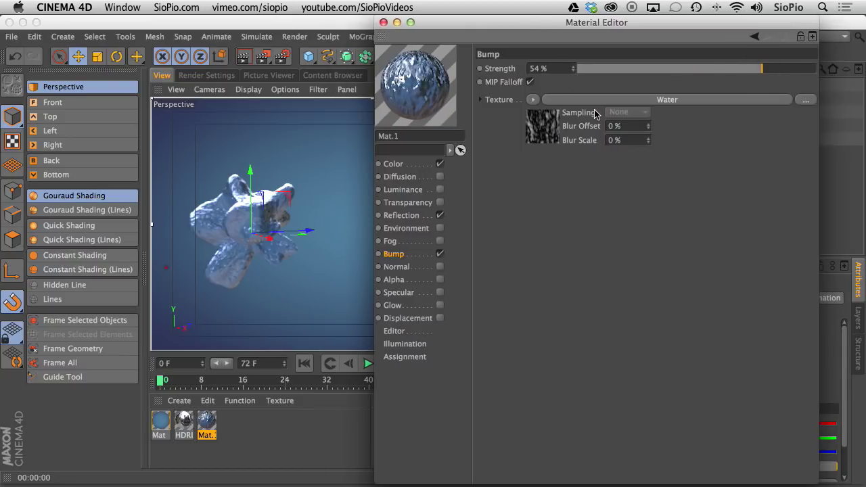
pyautogui.moveTo(738, 68)
pyautogui.mouseDown()
pyautogui.moveTo(723, 72)
pyautogui.moveTo(729, 69)
pyautogui.mouseUp()
pyautogui.click(383, 22)
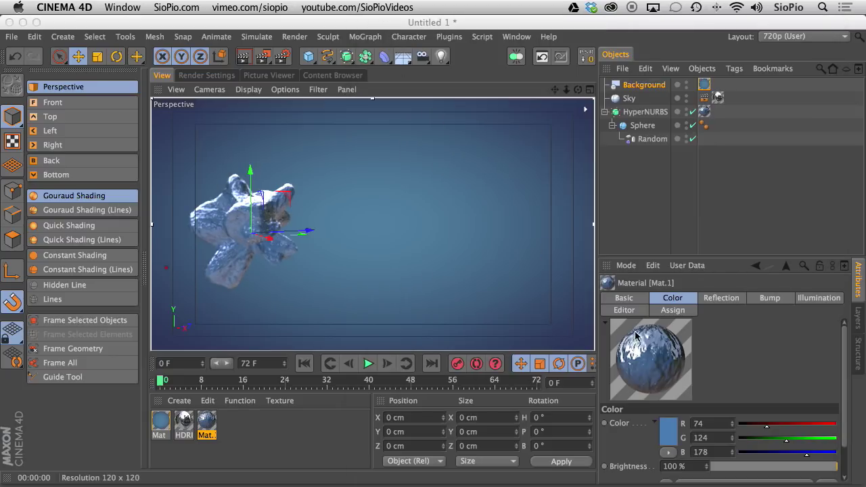
# - Set the blob's Mat.1 texture tag Length U and Length V to 250% each
pyautogui.click(704, 113)
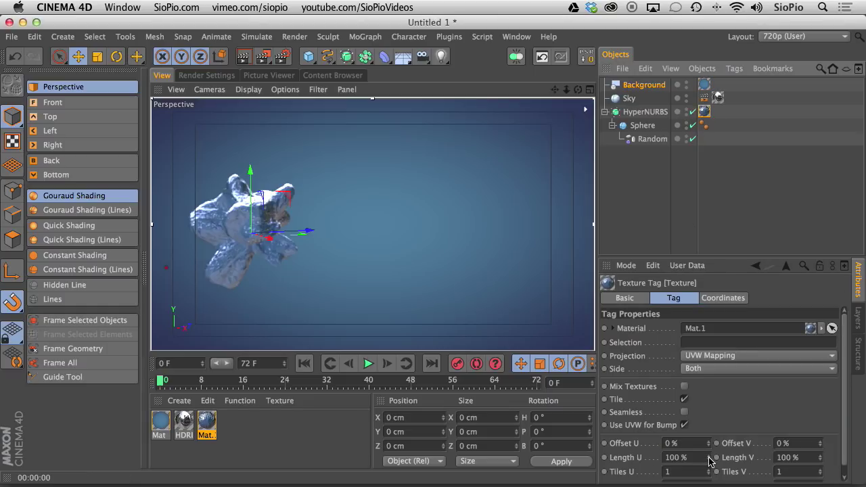
pyautogui.moveTo(710, 459); pyautogui.dragTo(714, 255)
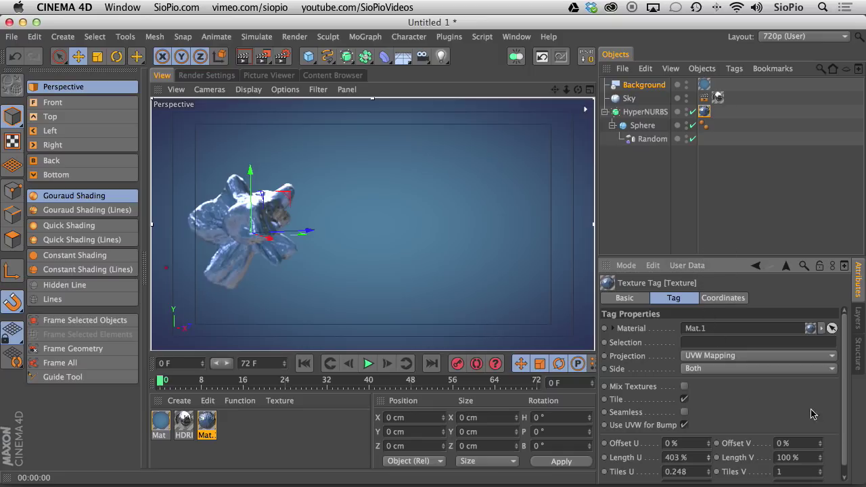
pyautogui.click(687, 457)
pyautogui.write('250')
pyautogui.press('Tab')
pyautogui.write('2')
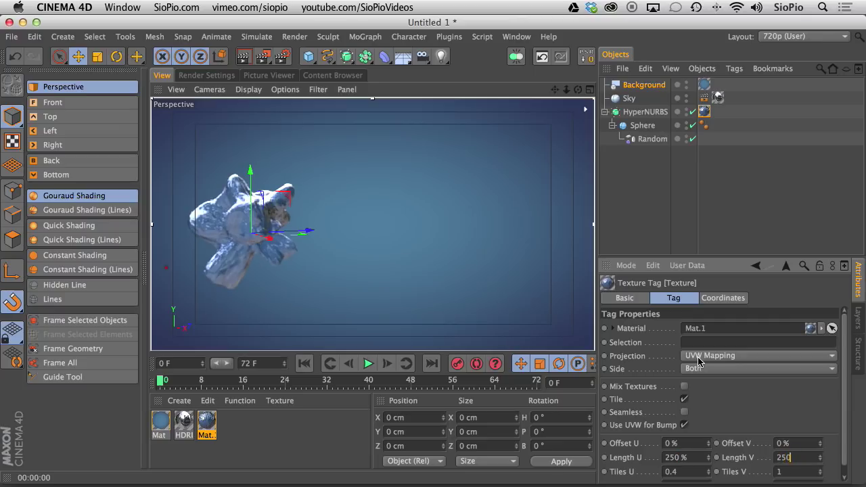
pyautogui.write('50')
pyautogui.press('Return')
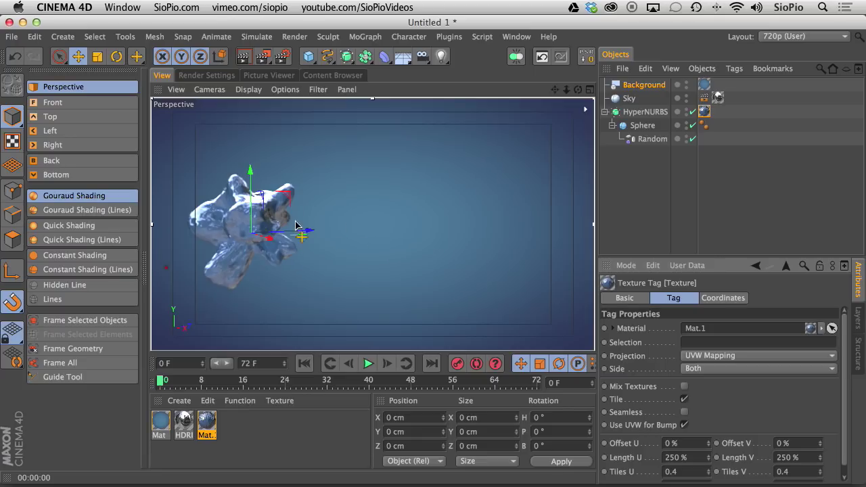
pyautogui.click(629, 187)
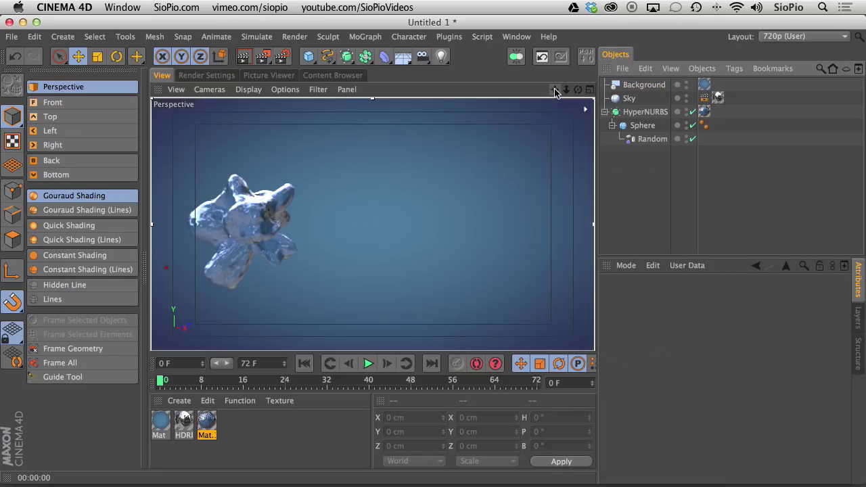
# - Pan the view to centre the blob in frame and render a viewport preview
pyautogui.moveTo(556, 91); pyautogui.dragTo(635, 86)
pyautogui.press('super+r')
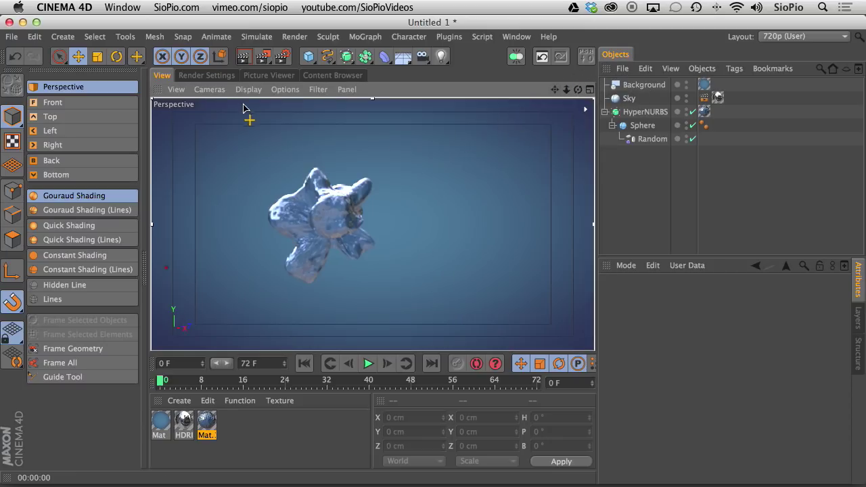
pyautogui.click(262, 60)
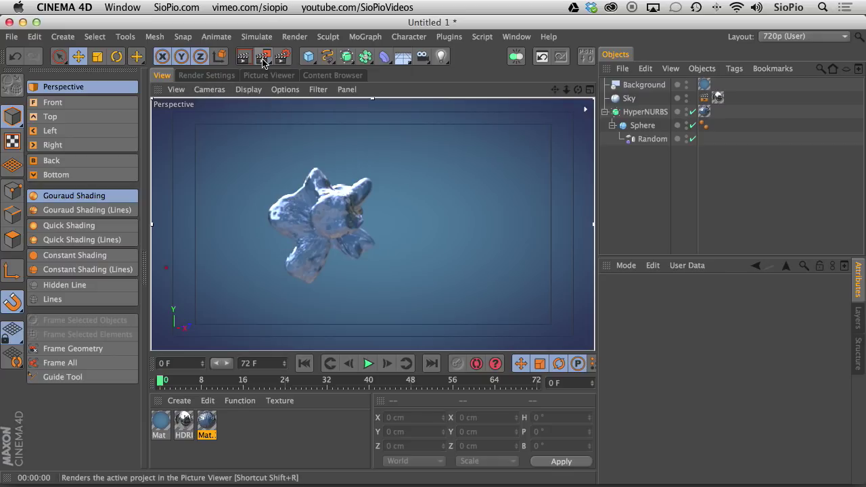
# - Set the Output Frame Range to All Frames (0–72) and render to the Picture Viewer
pyautogui.click(226, 77)
pyautogui.click(190, 121)
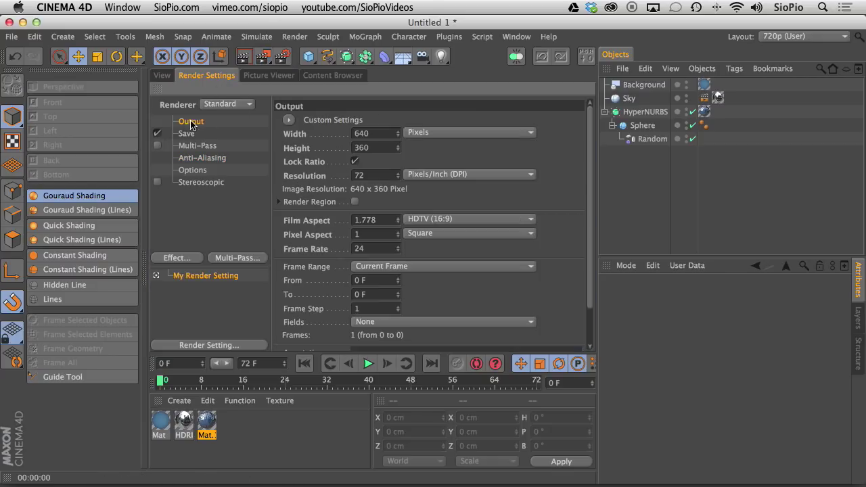
pyautogui.click(369, 267)
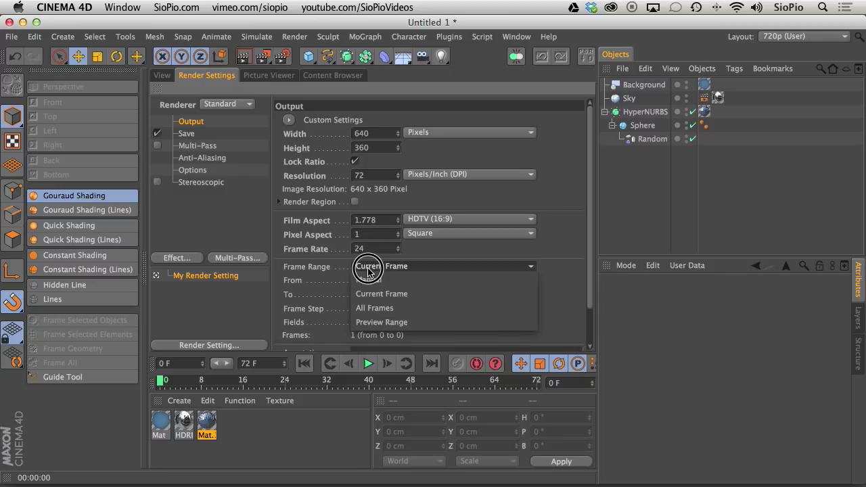
pyautogui.click(379, 308)
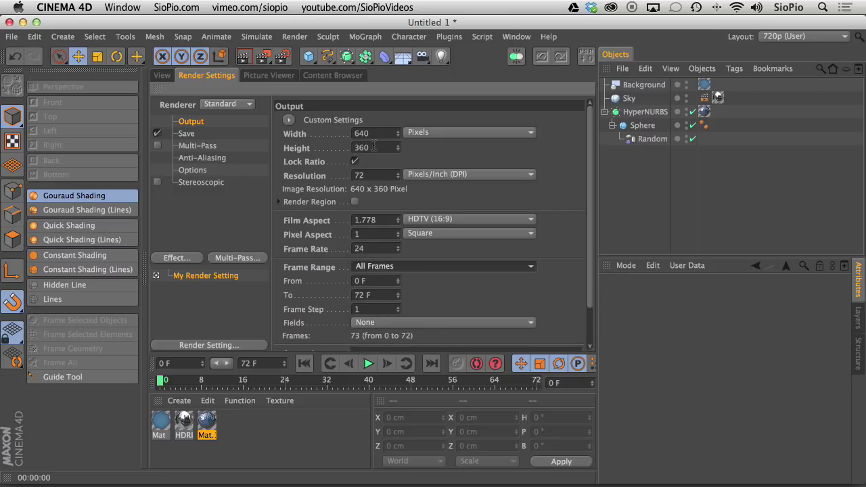
pyautogui.click(262, 58)
pyautogui.click(264, 58)
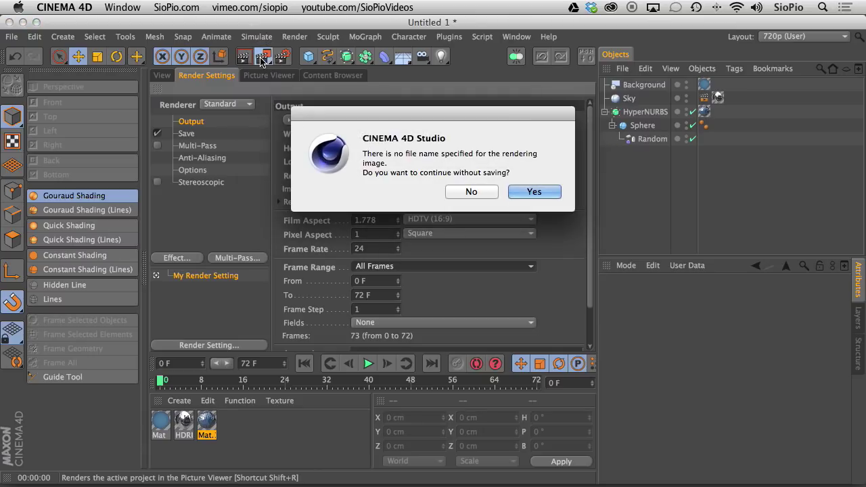
# - Continue rendering without an output file, maximise the Picture Viewer, and play the rendered frames
pyautogui.click(523, 194)
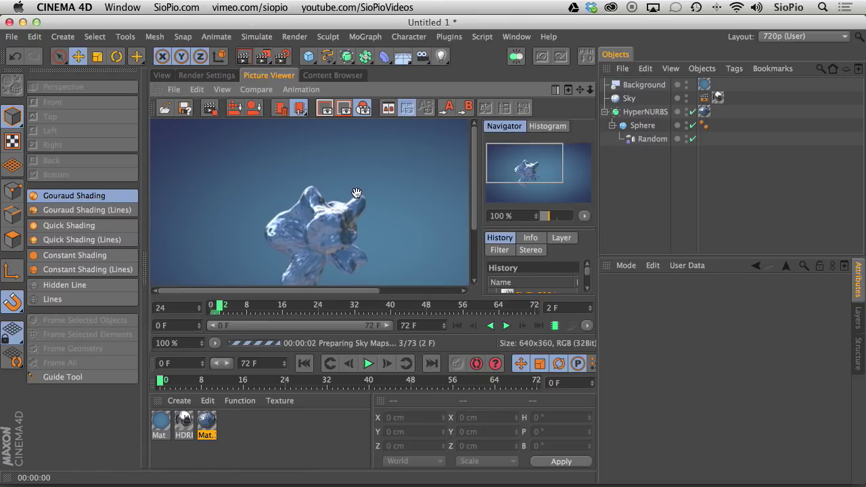
pyautogui.hotkey('ctrl', 'Tab')
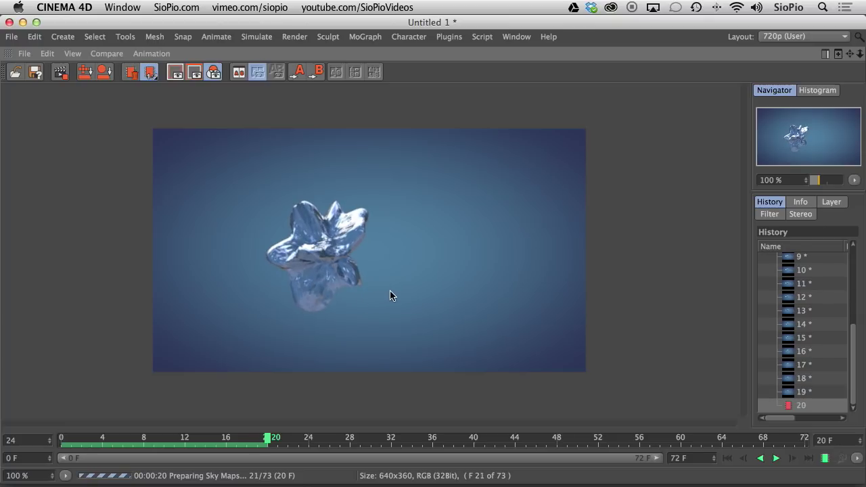
pyautogui.click(777, 459)
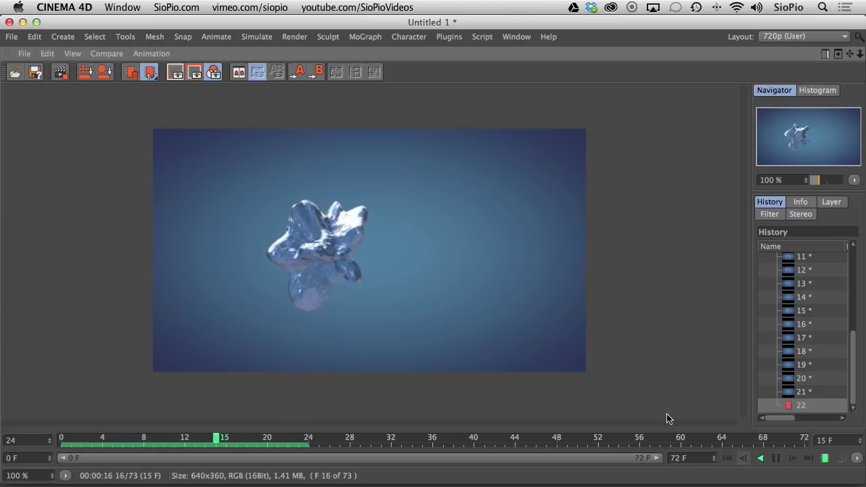